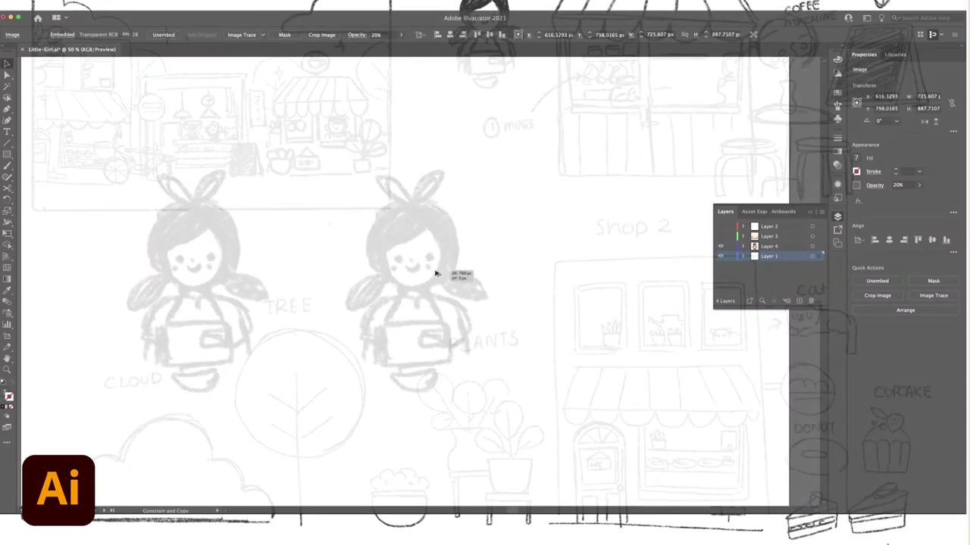
# - Draw a rectangle about 214 by 235 px over the face of the copied girl sketch
pyautogui.press('super+shift+a')
pyautogui.press('F7')
pyautogui.press('m')
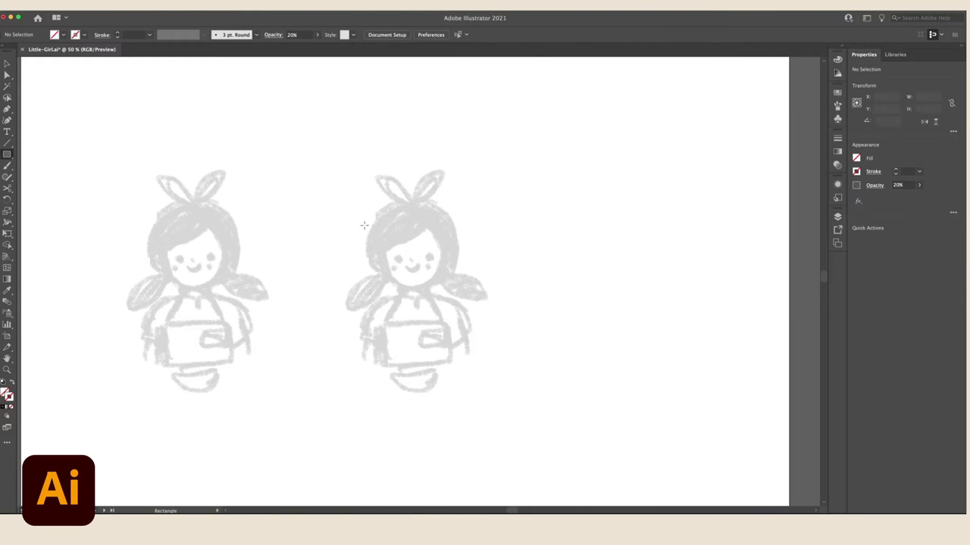
pyautogui.moveTo(440, 290); pyautogui.dragTo(443, 287)
# - Give the face rectangle a 3 pt stroke with round caps and round corners
pyautogui.doubleClick(10, 399)
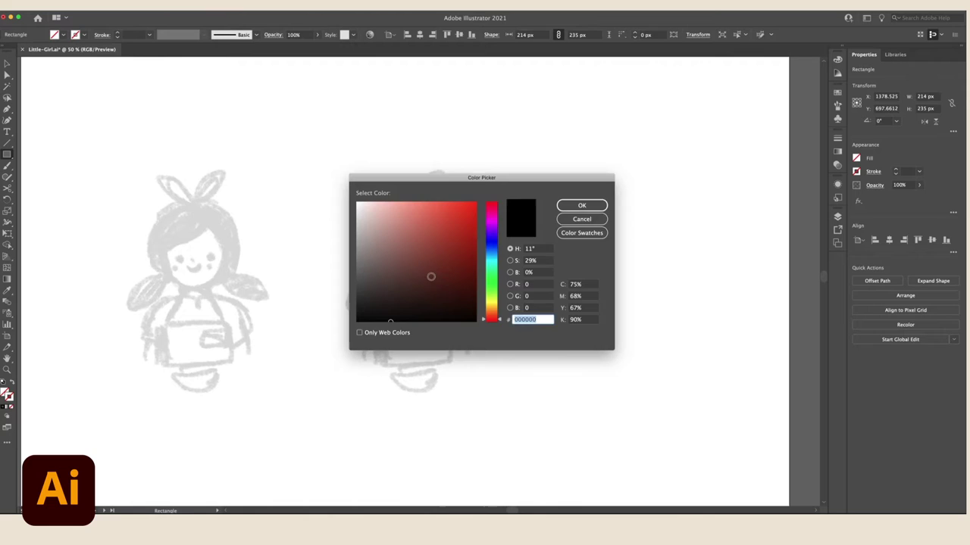
pyautogui.click(583, 206)
pyautogui.doubleClick(907, 171)
pyautogui.write('3')
pyautogui.press('Return')
pyautogui.click(873, 172)
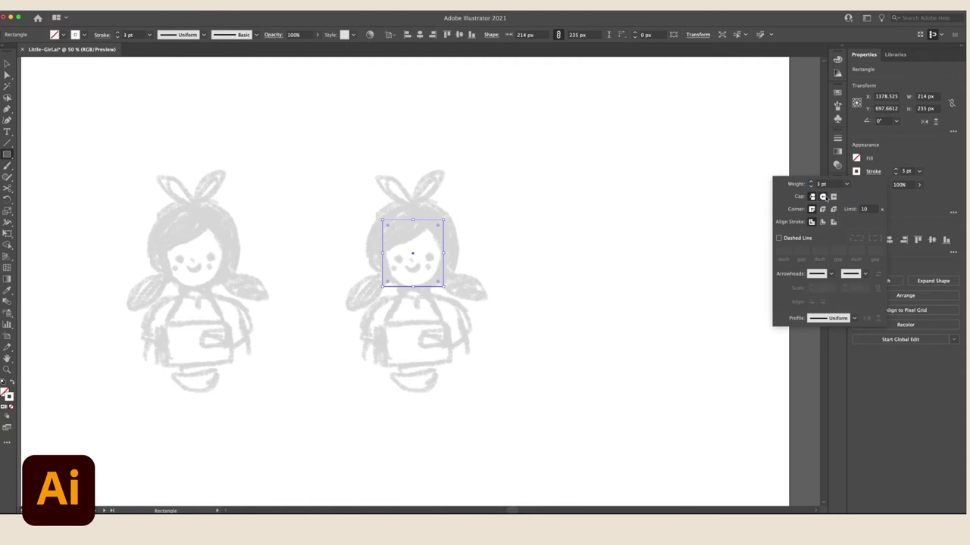
pyautogui.click(823, 210)
# - Change the face rectangle's stroke colour to black and deselect it
pyautogui.doubleClick(9, 397)
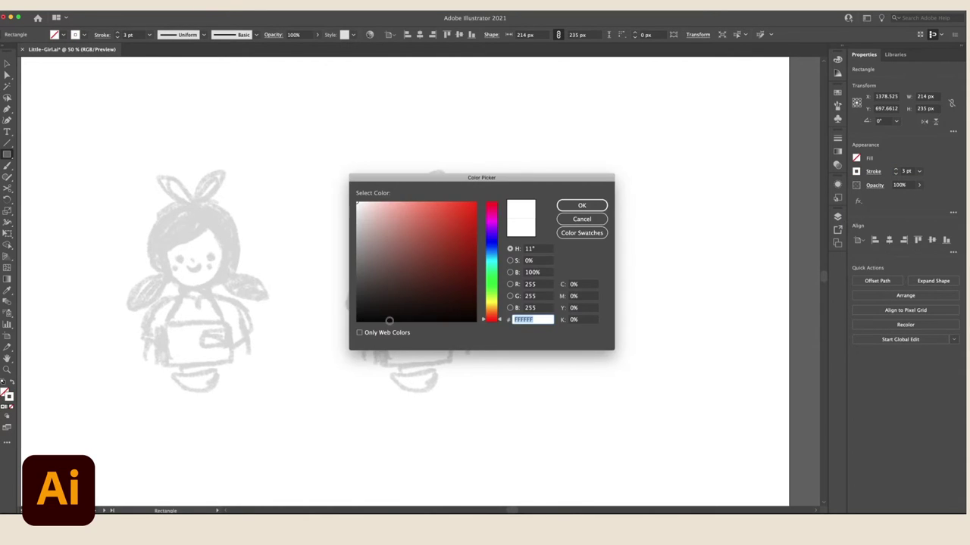
pyautogui.click(389, 321)
pyautogui.click(582, 206)
pyautogui.press('v')
pyautogui.click(459, 247)
# - Round all four corners of the face rectangle as far as possible, to a radius of about 107 px
pyautogui.press('super+equal')
pyautogui.press('super+equal')
pyautogui.press('a')
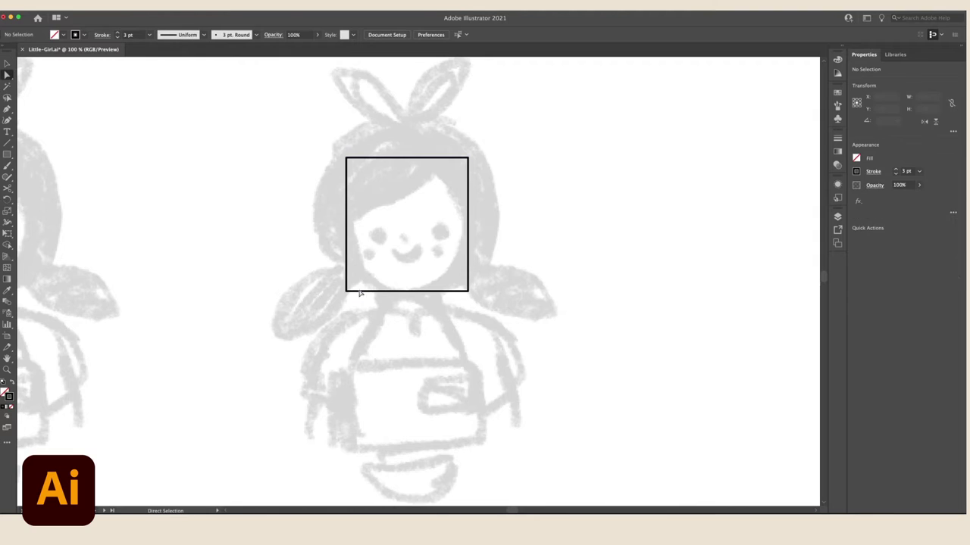
pyautogui.click(359, 291)
pyautogui.click(347, 158)
pyautogui.moveTo(354, 166); pyautogui.dragTo(425, 237)
pyautogui.press('super+z')
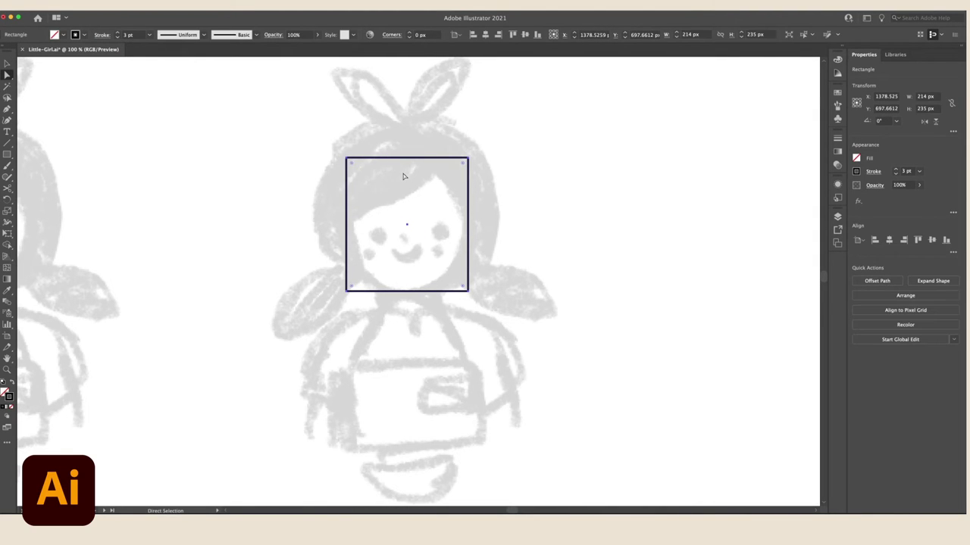
pyautogui.moveTo(353, 166); pyautogui.dragTo(457, 228)
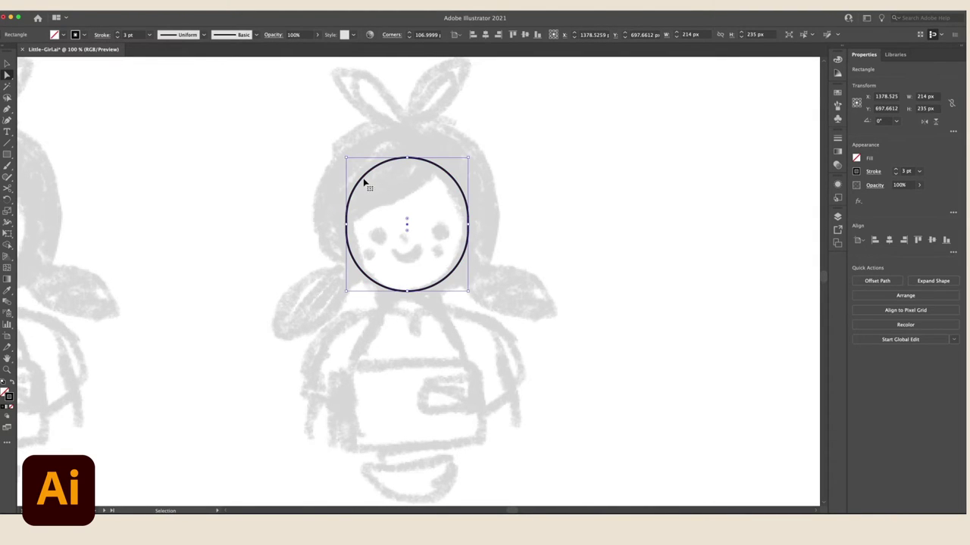
# - Stretch the top of the rounded face shape slightly upward to make the head taller
pyautogui.press('v')
pyautogui.moveTo(406, 158); pyautogui.dragTo(408, 145)
pyautogui.click(503, 171)
# - Draw a vertical ellipse over the forehead and convert its top and bottom anchors into sharp points for the fringe
pyautogui.press('l')
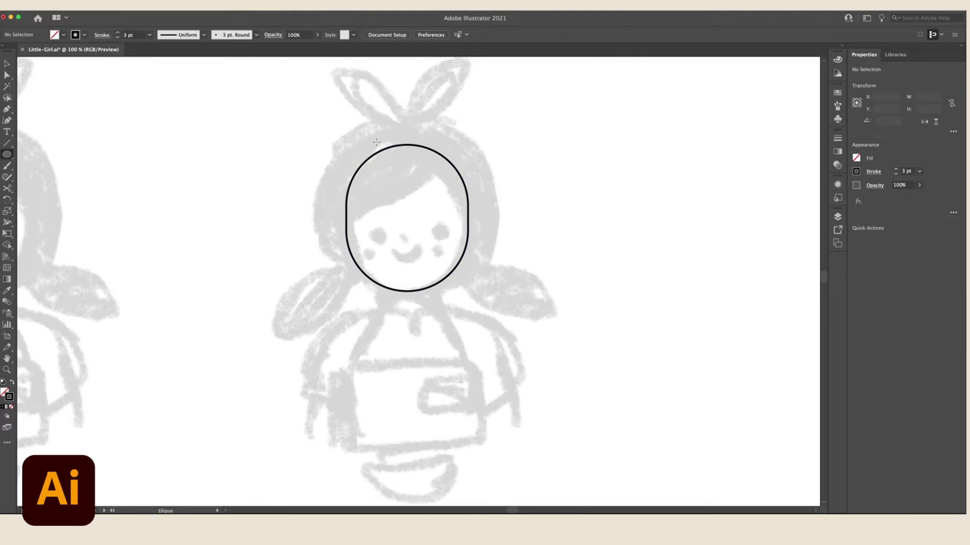
pyautogui.moveTo(445, 228); pyautogui.dragTo(444, 228)
pyautogui.hotkey('shift', 'c')
pyautogui.click(409, 228)
pyautogui.click(410, 136)
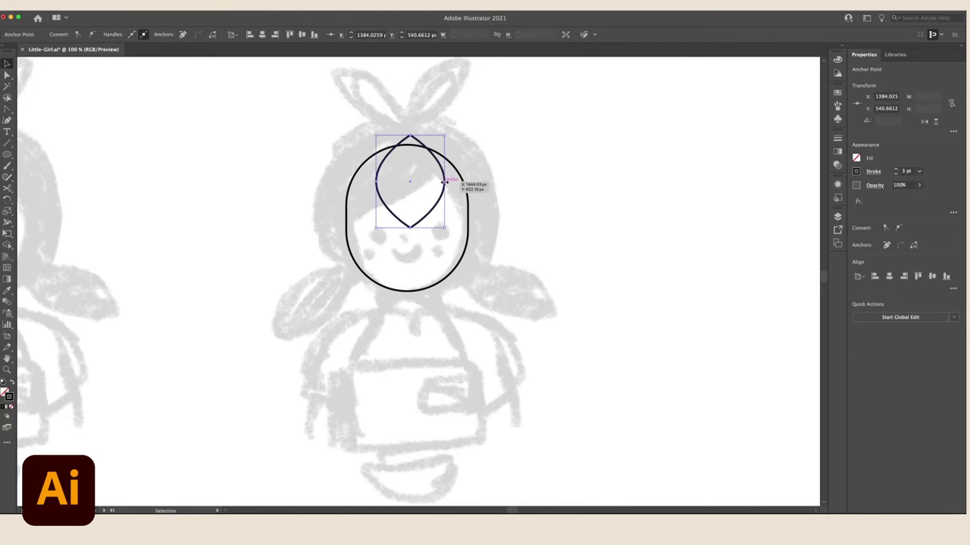
# - Resize the pointed fringe shape and rotate it diagonally so it follows the sketched hair over the forehead
pyautogui.moveTo(445, 182); pyautogui.dragTo(424, 182)
pyautogui.press('e')
pyautogui.press('v')
pyautogui.click(433, 125)
pyautogui.click(409, 143)
pyautogui.press('e')
pyautogui.moveTo(425, 130); pyautogui.dragTo(394, 124)
pyautogui.press('super+z')
pyautogui.moveTo(348, 194); pyautogui.dragTo(314, 201)
pyautogui.press('v')
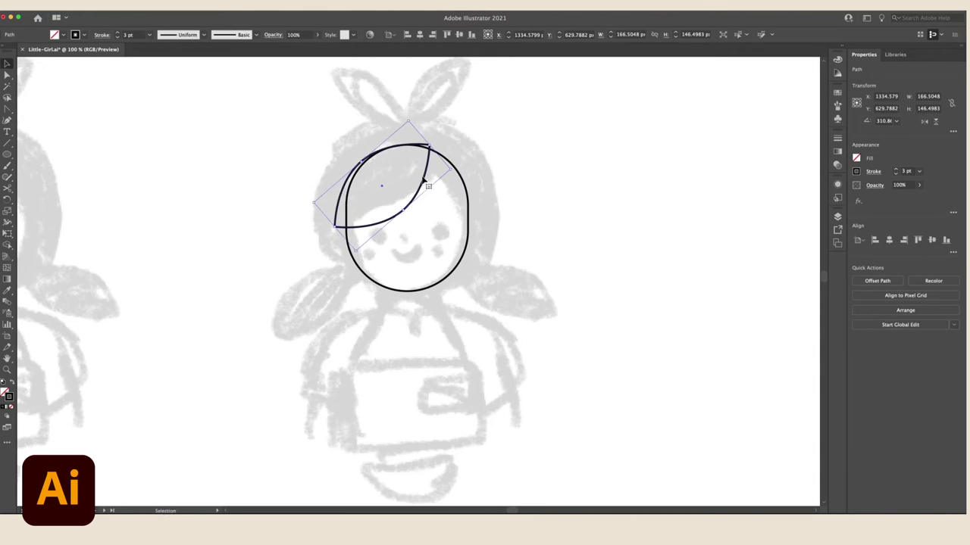
# - Fine-tune the fringe shape's size, angle and position to match the sketched hairline
pyautogui.moveTo(424, 179); pyautogui.dragTo(424, 172)
pyautogui.press('e')
pyautogui.moveTo(429, 138); pyautogui.dragTo(426, 141)
pyautogui.press('v')
pyautogui.click(444, 145)
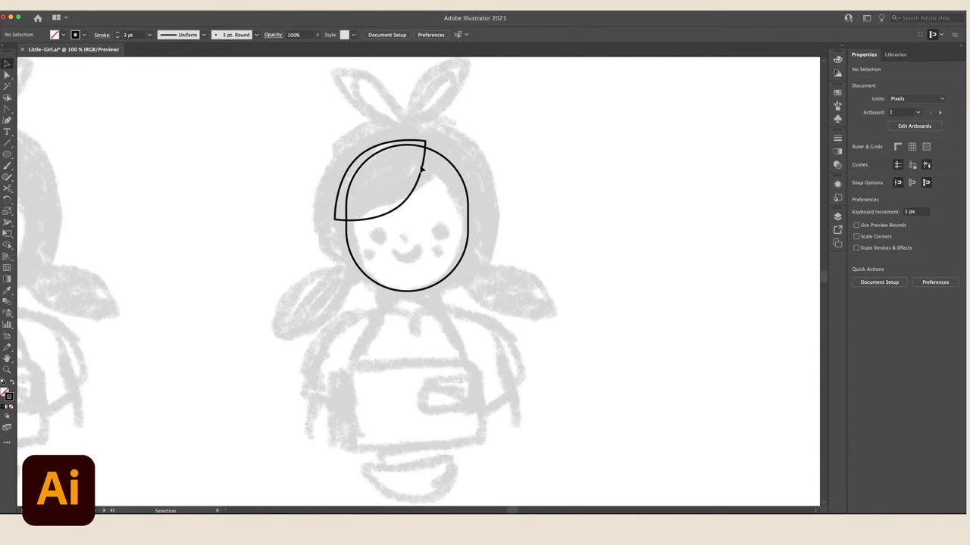
pyautogui.moveTo(404, 205); pyautogui.dragTo(401, 203)
pyautogui.click(484, 186)
# - Draw the curved hair strand from the fringe down to the face's right edge and back up with the Pen tool
pyautogui.press('p')
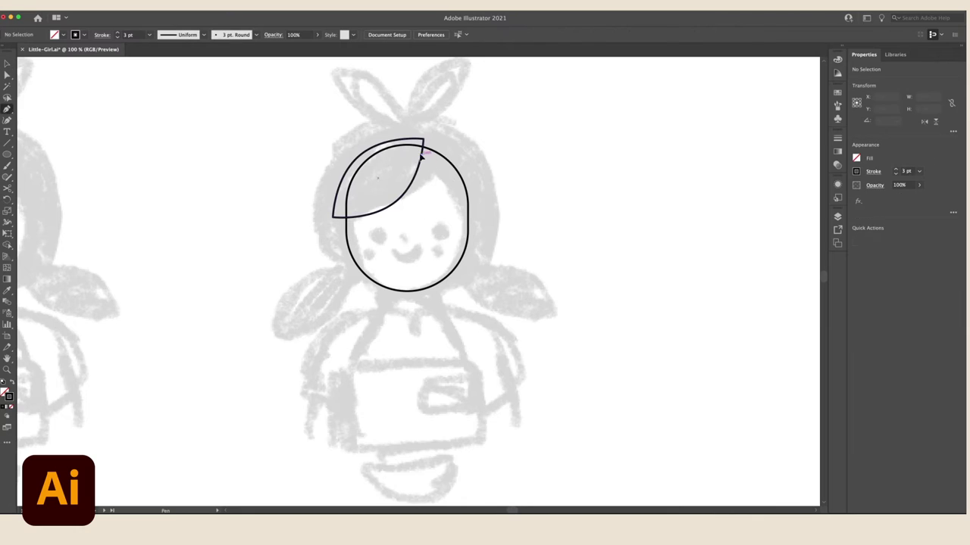
pyautogui.click(422, 151)
pyautogui.moveTo(468, 208); pyautogui.dragTo(466, 155)
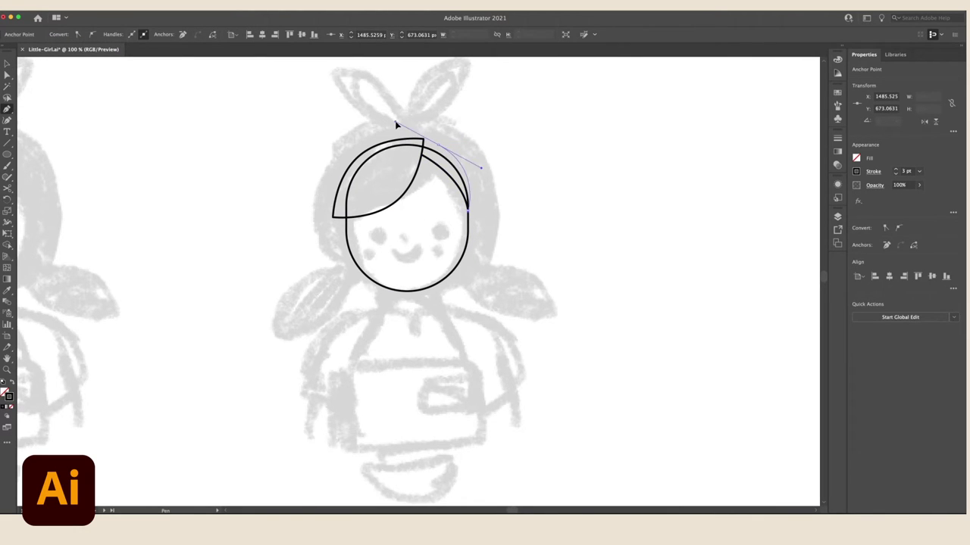
pyautogui.moveTo(394, 121); pyautogui.dragTo(394, 122)
pyautogui.press('v')
pyautogui.click(484, 217)
# - Draw an ellipse about 18 by 23 px for the left eye
pyautogui.press('a')
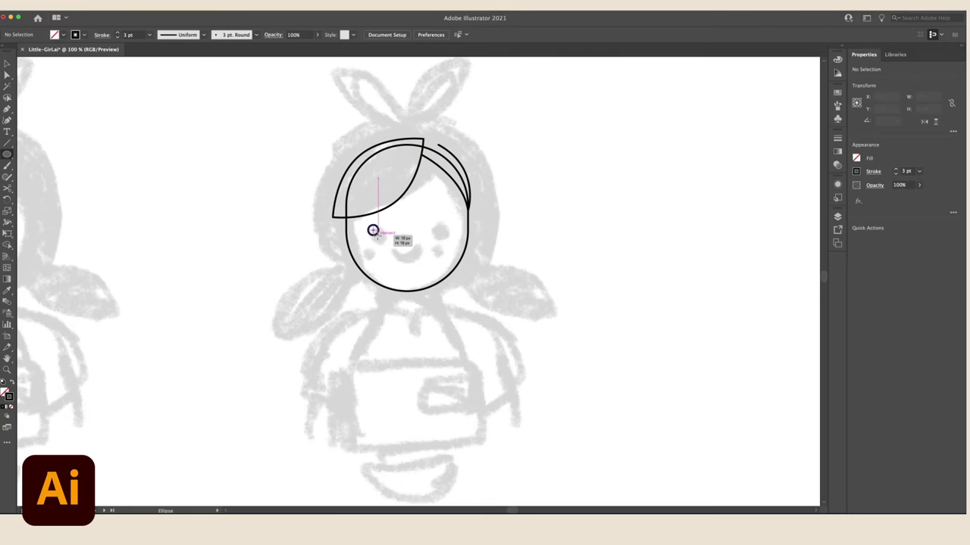
pyautogui.press('v')
pyautogui.moveTo(378, 240); pyautogui.dragTo(380, 232)
pyautogui.click(386, 234)
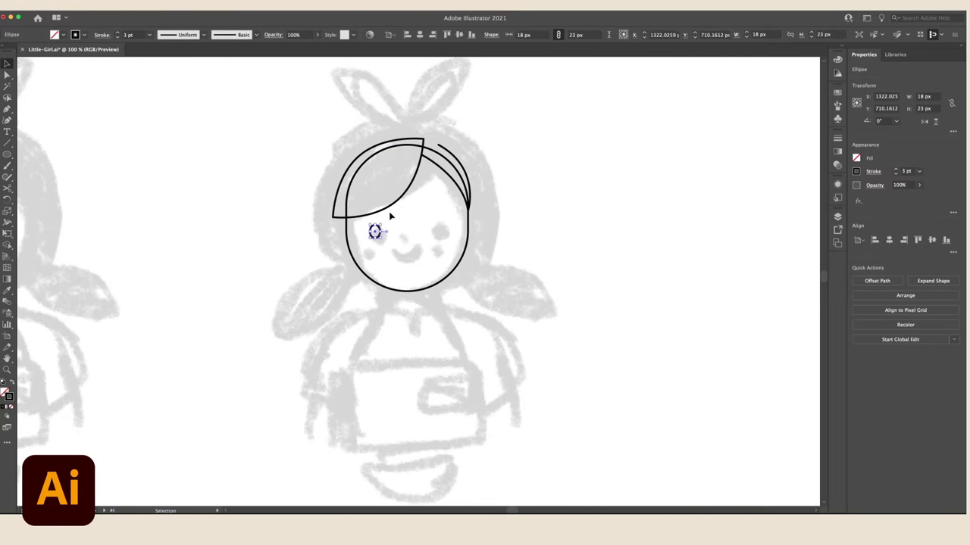
# - Draw a short vertical line for the nose in the middle of the face with the Pen tool
pyautogui.click(498, 231)
pyautogui.press('super+equal')
pyautogui.press('super+equal')
pyautogui.moveTo(498, 231); pyautogui.dragTo(493, 305)
pyautogui.press('p')
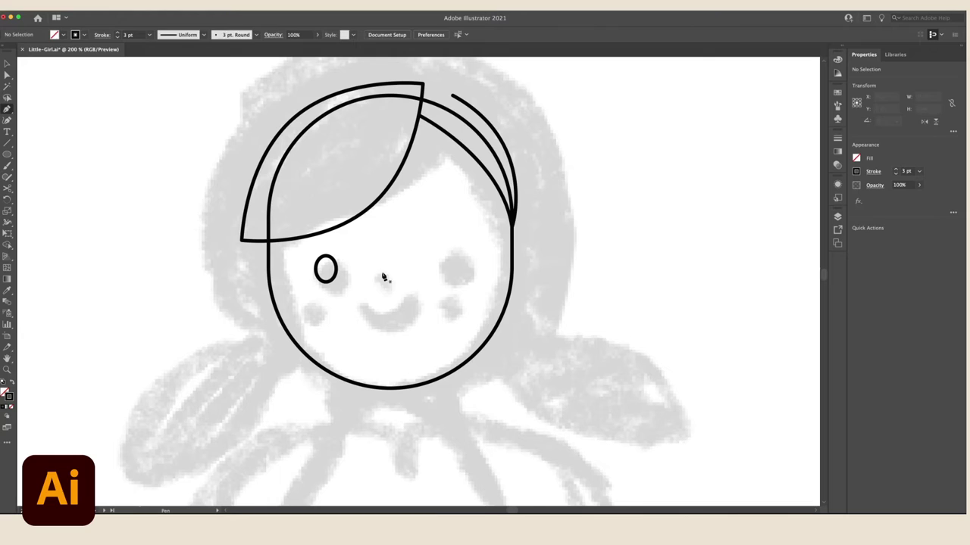
pyautogui.click(381, 272)
pyautogui.click(381, 286)
pyautogui.keyDown('super'); pyautogui.click(409, 287); pyautogui.keyUp('super')
# - Create a semicircular smile by drawing a circle below the nose and deleting its top anchor point
pyautogui.press('l')
pyautogui.moveTo(354, 272)
pyautogui.mouseDown()
pyautogui.moveTo(414, 331)
pyautogui.moveTo(414, 306)
pyautogui.mouseUp()
pyautogui.press('a')
pyautogui.click(383, 272)
pyautogui.press('Delete')
pyautogui.press('v')
pyautogui.click(518, 302)
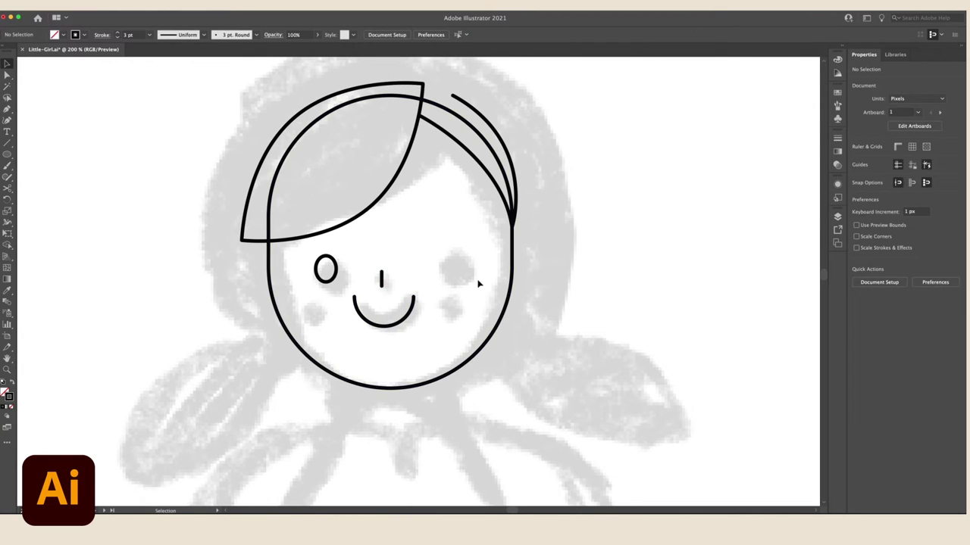
# - Draw a large circle around the head for the back hair and position it behind the fringe area
pyautogui.moveTo(426, 218); pyautogui.dragTo(404, 274)
pyautogui.press('l')
pyautogui.moveTo(194, 124); pyautogui.dragTo(503, 431)
pyautogui.press('v')
pyautogui.moveTo(307, 136)
pyautogui.mouseDown()
pyautogui.moveTo(341, 128)
pyautogui.moveTo(328, 133)
pyautogui.mouseUp()
pyautogui.click(435, 319)
pyautogui.moveTo(400, 336); pyautogui.dragTo(435, 291)
# - Draw a small circle for the ear and move it just outside the left side of the head
pyautogui.press('super+plus')
pyautogui.press('l')
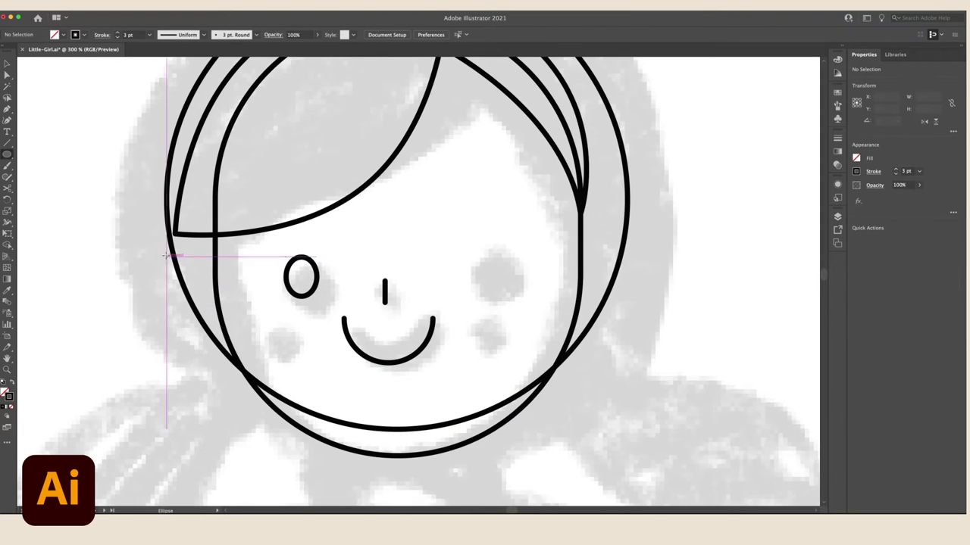
pyautogui.moveTo(163, 244); pyautogui.dragTo(264, 348)
pyautogui.press('v')
pyautogui.moveTo(190, 253); pyautogui.dragTo(124, 253)
pyautogui.click(139, 252)
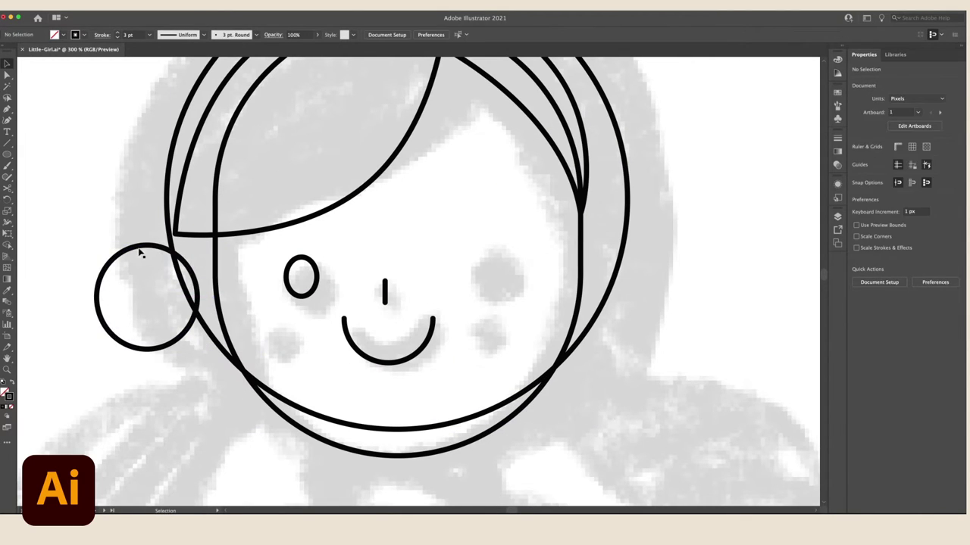
# - Add a curve and a short line inside the ear with the Pen tool, and move the ear onto the head's left edge
pyautogui.press('p')
pyautogui.click(124, 277)
pyautogui.moveTo(173, 302); pyautogui.dragTo(187, 338)
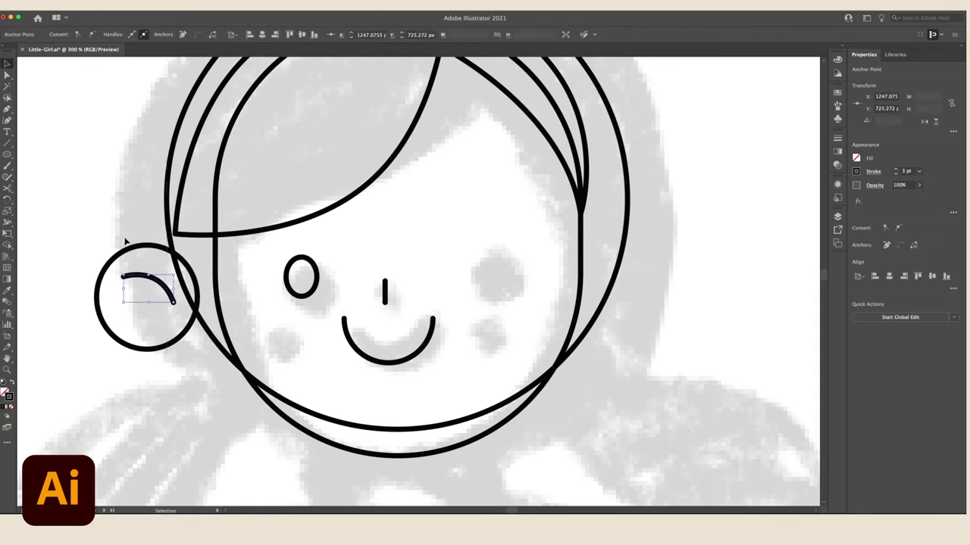
pyautogui.click(137, 302)
pyautogui.press('v')
pyautogui.moveTo(90, 250)
pyautogui.mouseDown()
pyautogui.moveTo(148, 290)
pyautogui.moveTo(216, 277)
pyautogui.moveTo(199, 277)
pyautogui.mouseUp()
pyautogui.click(146, 282)
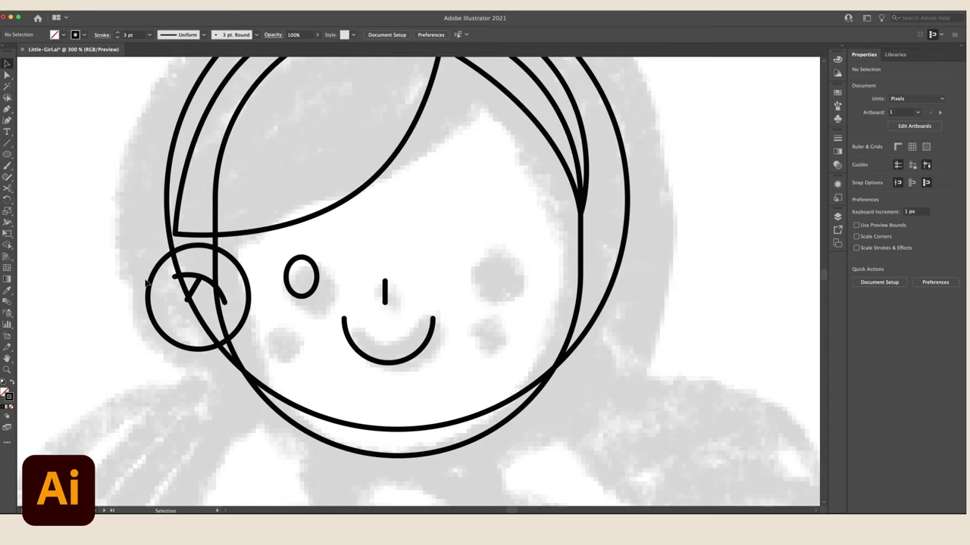
# - Draw an ellipse about 55 by 144 px above the head and convert its top anchor into a point for the bow
pyautogui.press('super+minus')
pyautogui.scroll(5, 381, 245)
pyautogui.press('l')
pyautogui.moveTo(250, 129); pyautogui.dragTo(314, 293)
pyautogui.hotkey('shift', 'c')
pyautogui.click(282, 129)
pyautogui.press('a')
pyautogui.click(251, 210)
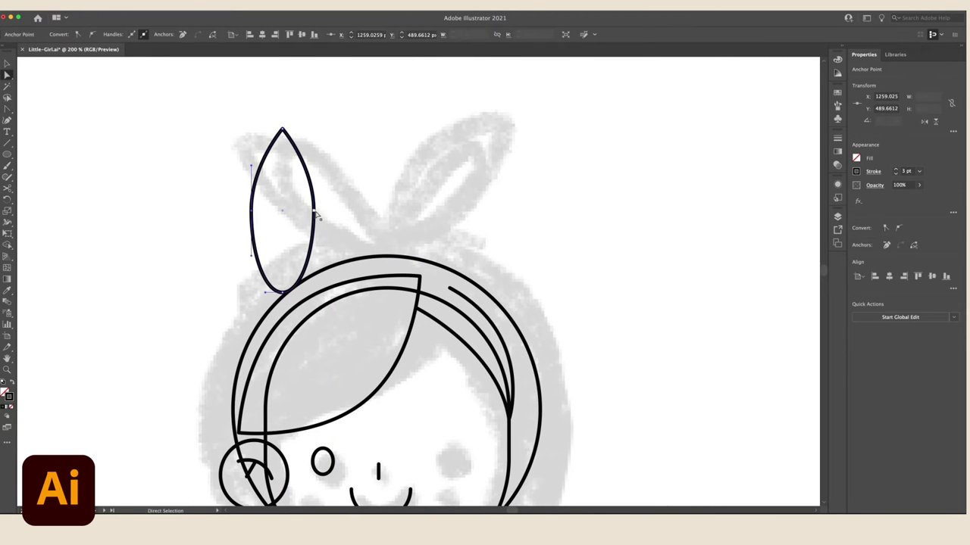
# - Rotate the bow loop about 52° and place it over the left loop of the sketched bow
pyautogui.press('e')
pyautogui.moveTo(325, 123); pyautogui.dragTo(245, 139)
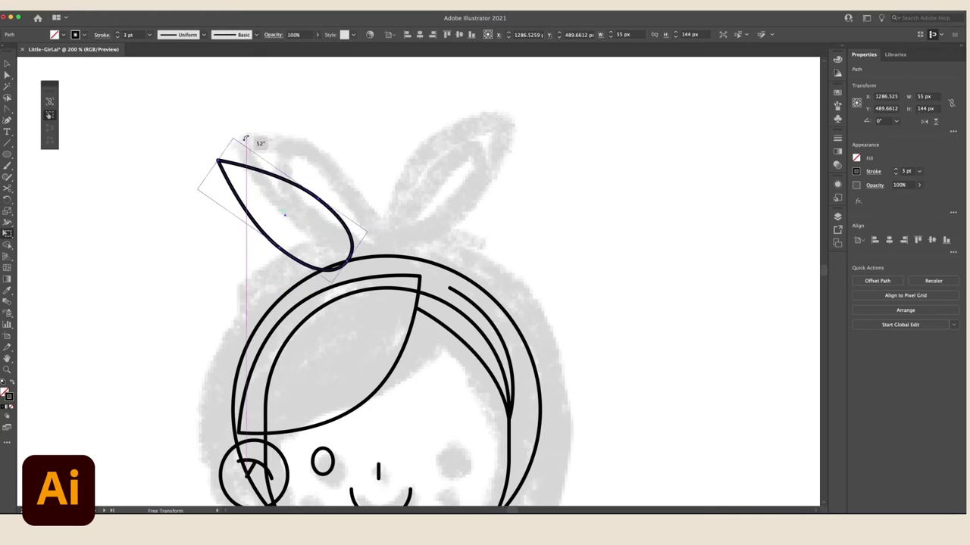
pyautogui.press('v')
pyautogui.moveTo(319, 199); pyautogui.dragTo(320, 172)
pyautogui.press('e')
pyautogui.press('v')
pyautogui.click(393, 183)
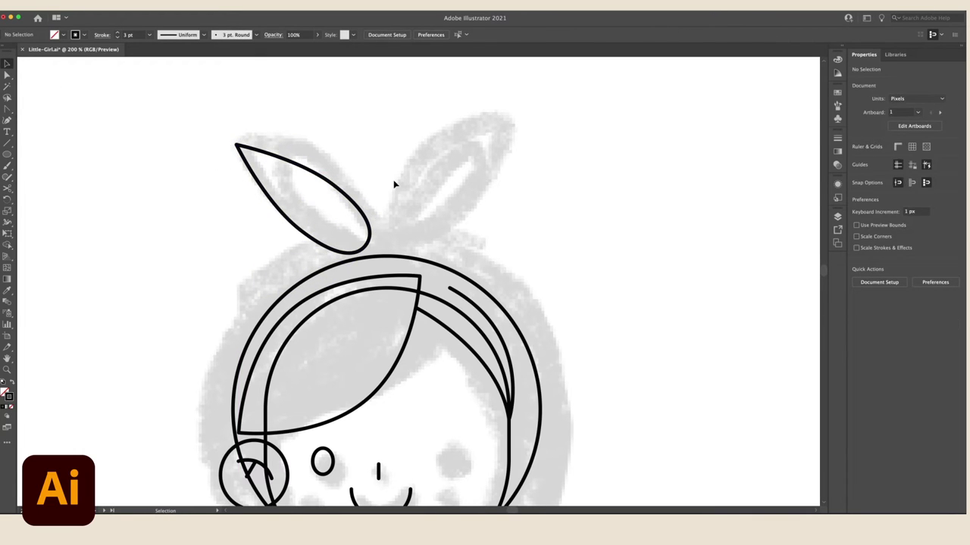
# - Draw a small square at the base of the bow loop and round its corners to form the knot
pyautogui.press('m')
pyautogui.press('super+z')
pyautogui.press('super+shift+z')
pyautogui.press('a')
pyautogui.moveTo(369, 214)
pyautogui.mouseDown()
pyautogui.moveTo(403, 244)
pyautogui.moveTo(385, 215)
pyautogui.mouseUp()
pyautogui.press('v')
pyautogui.click(394, 229)
# - Mirror a copy of the bow loop horizontally and place it on the right side of the knot
pyautogui.click(251, 170)
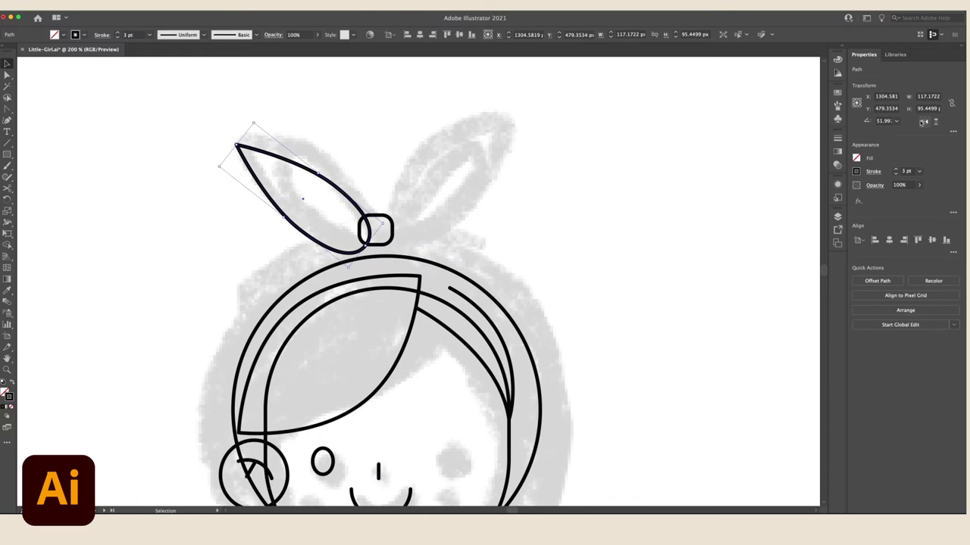
pyautogui.click(922, 122)
pyautogui.click(363, 173)
pyautogui.moveTo(353, 172); pyautogui.dragTo(499, 172)
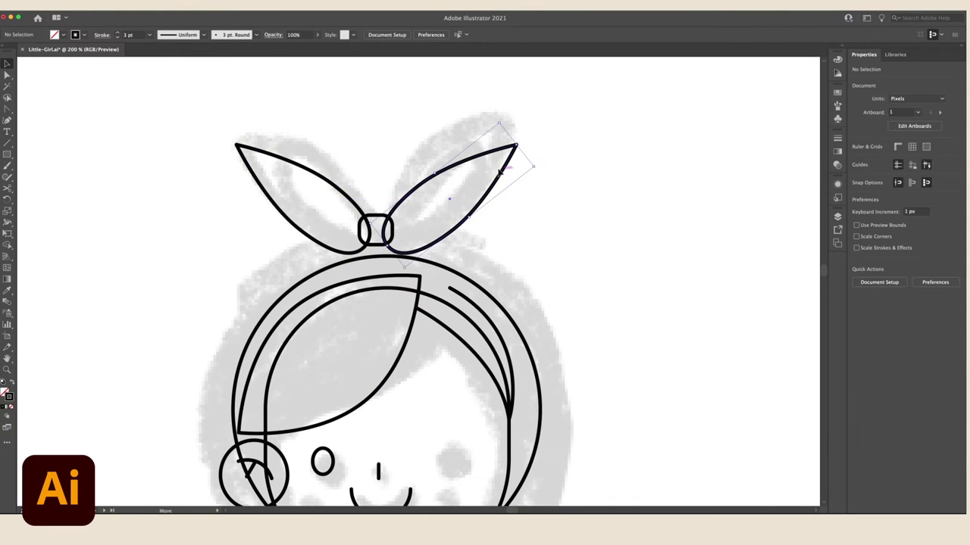
pyautogui.moveTo(455, 244); pyautogui.dragTo(455, 243)
pyautogui.moveTo(397, 205); pyautogui.dragTo(404, 221)
pyautogui.click(393, 189)
# - Draw an ellipse about 75 by 149 px by the left pigtail and convert its top and bottom anchors into points
pyautogui.press('space')
pyautogui.scroll(-5, 394, 188)
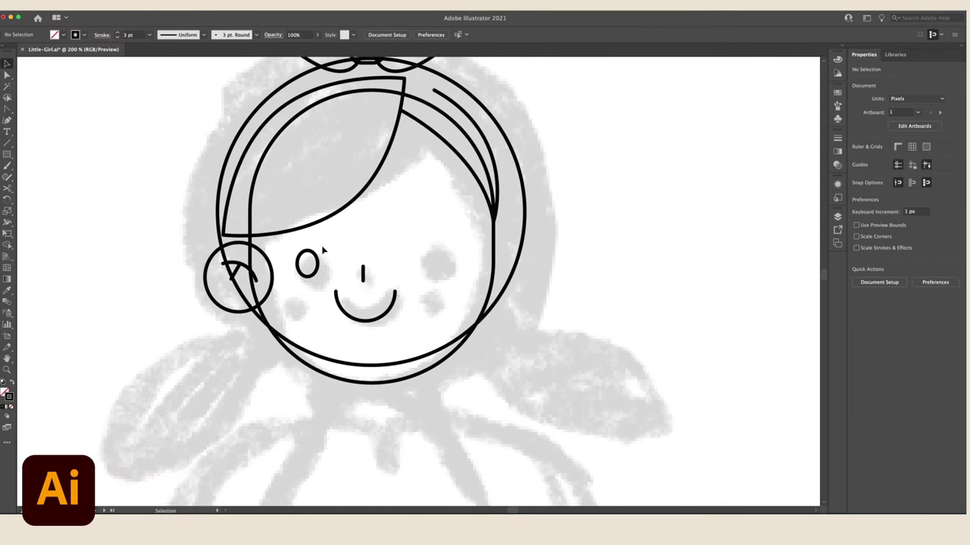
pyautogui.press('l')
pyautogui.moveTo(92, 323); pyautogui.dragTo(179, 493)
pyautogui.hotkey('shift', 'c')
pyautogui.click(137, 492)
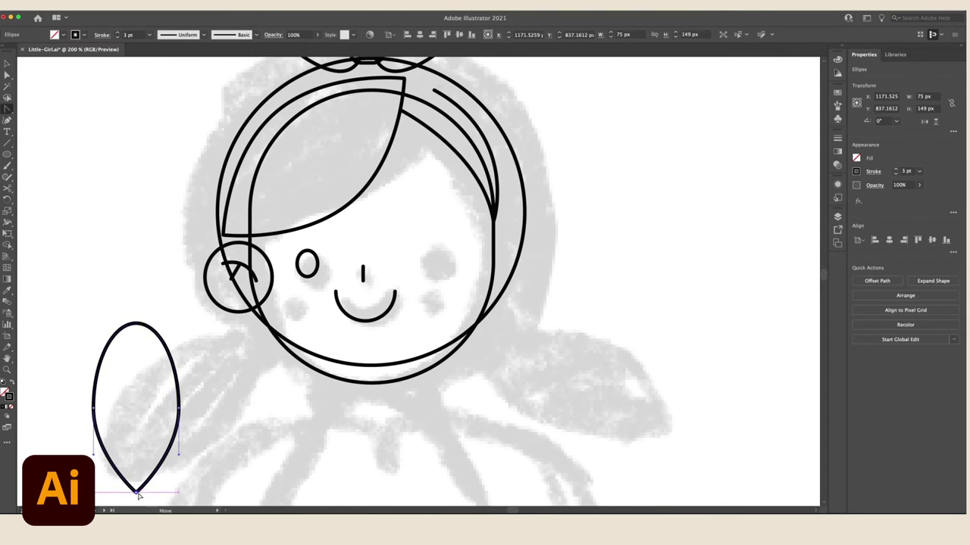
pyautogui.click(136, 324)
pyautogui.press('v')
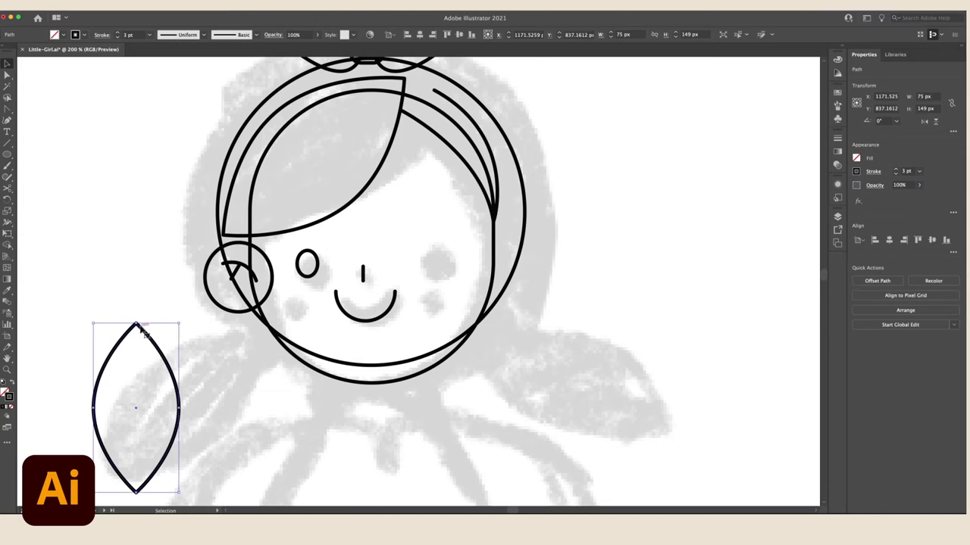
# - Rotate the pigtail shape clockwise to follow the sketched left pigtail
pyautogui.press('e')
pyautogui.moveTo(161, 303); pyautogui.dragTo(264, 359)
pyautogui.press('v')
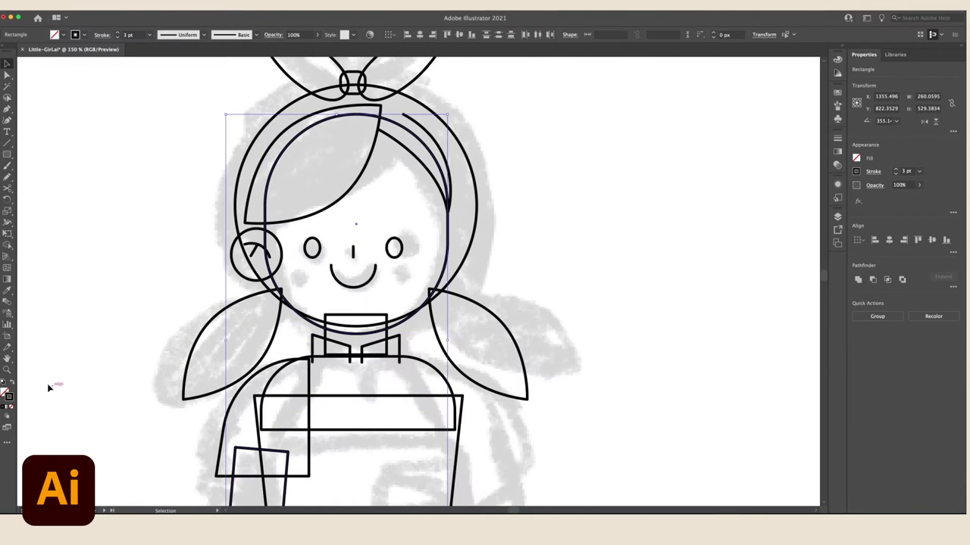
# - Replace the outline of the face and forearm shapes with a solid peach skin-tone fill
pyautogui.click(12, 387)
pyautogui.doubleClick(6, 392)
pyautogui.write('000000')
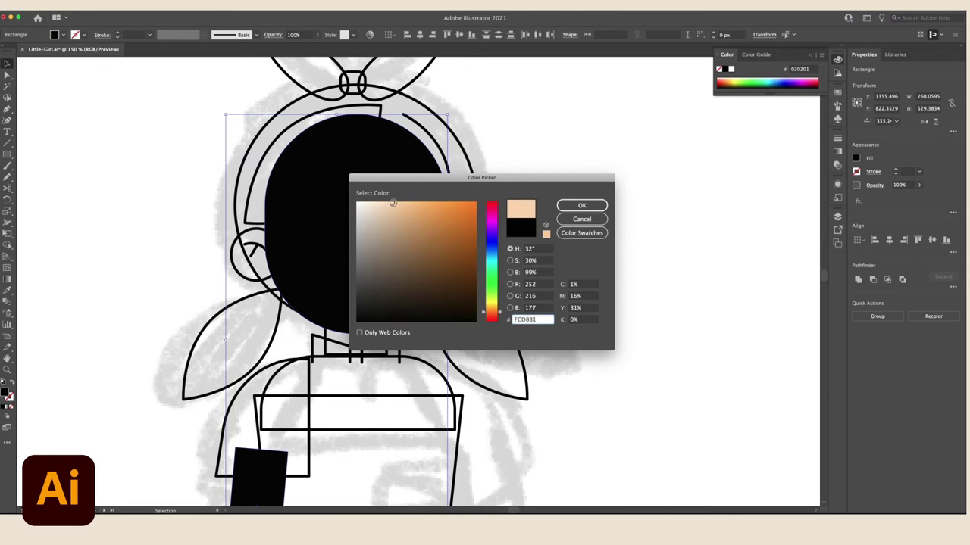
pyautogui.moveTo(490, 311); pyautogui.dragTo(491, 315)
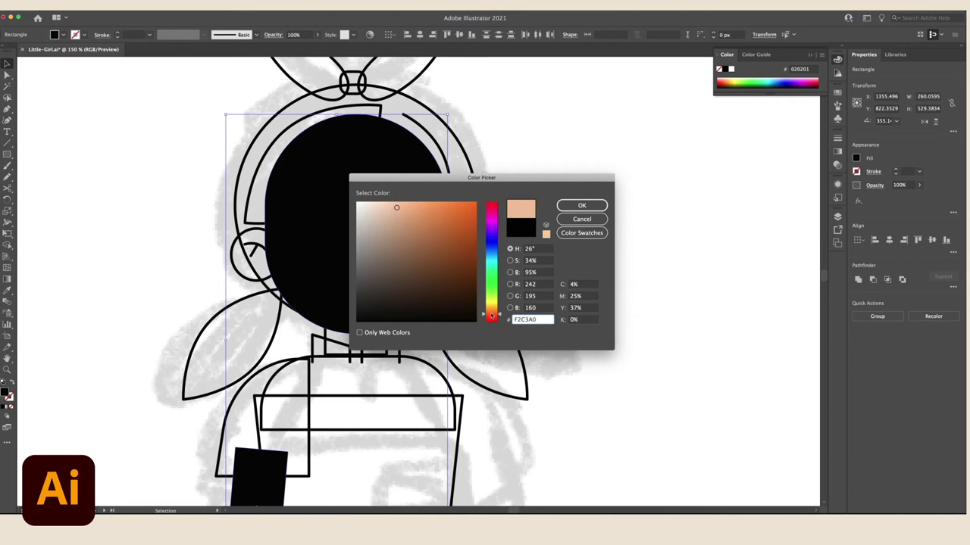
pyautogui.click(580, 206)
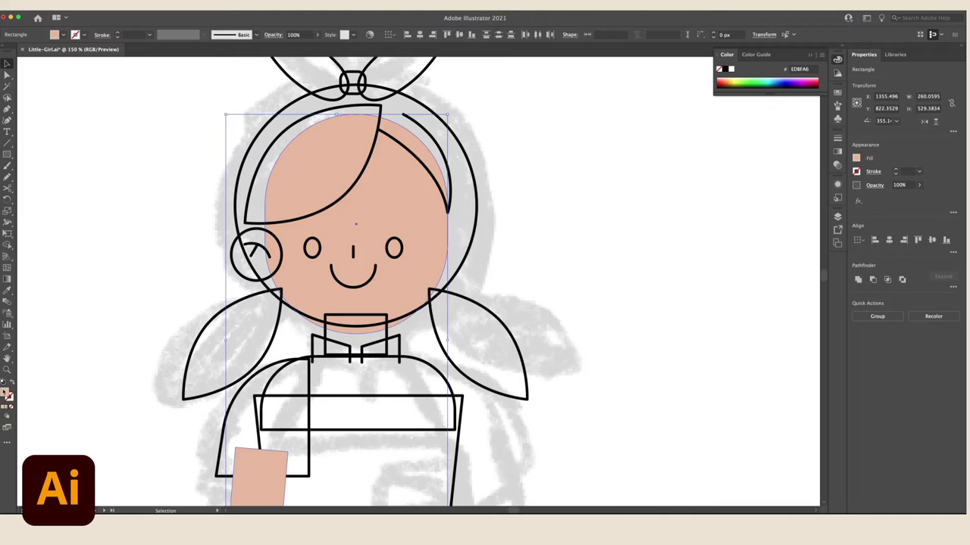
pyautogui.doubleClick(5, 392)
pyautogui.click(561, 205)
pyautogui.click(536, 214)
# - Turn both eyes, the fringe, the side strand and the back-hair circle into solid black fills without strokes
pyautogui.click(401, 244)
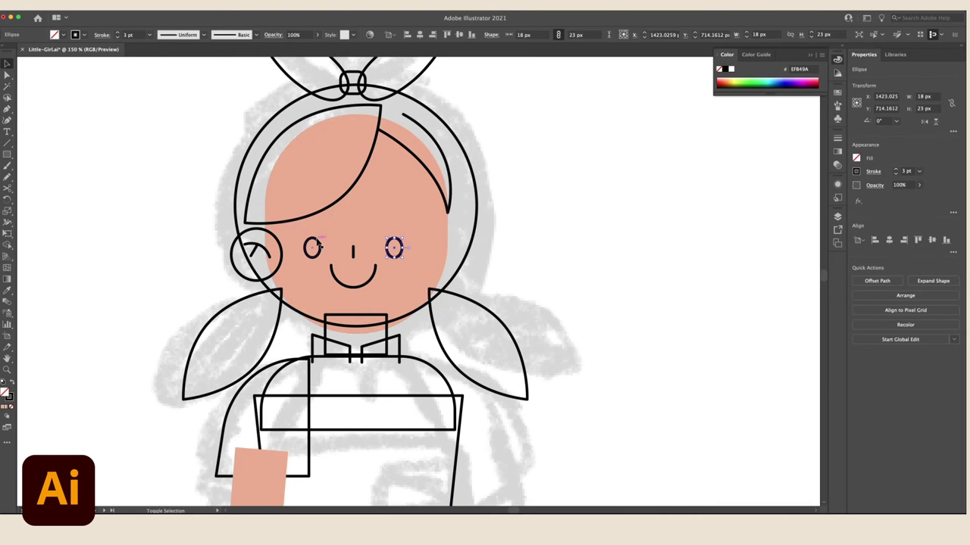
pyautogui.keyDown('shift'); pyautogui.click(320, 244); pyautogui.keyUp('shift')
pyautogui.keyDown('shift'); pyautogui.click(333, 204); pyautogui.keyUp('shift')
pyautogui.keyDown('shift'); pyautogui.click(451, 189); pyautogui.keyUp('shift')
pyautogui.keyDown('shift'); pyautogui.click(476, 193); pyautogui.keyUp('shift')
pyautogui.click(11, 382)
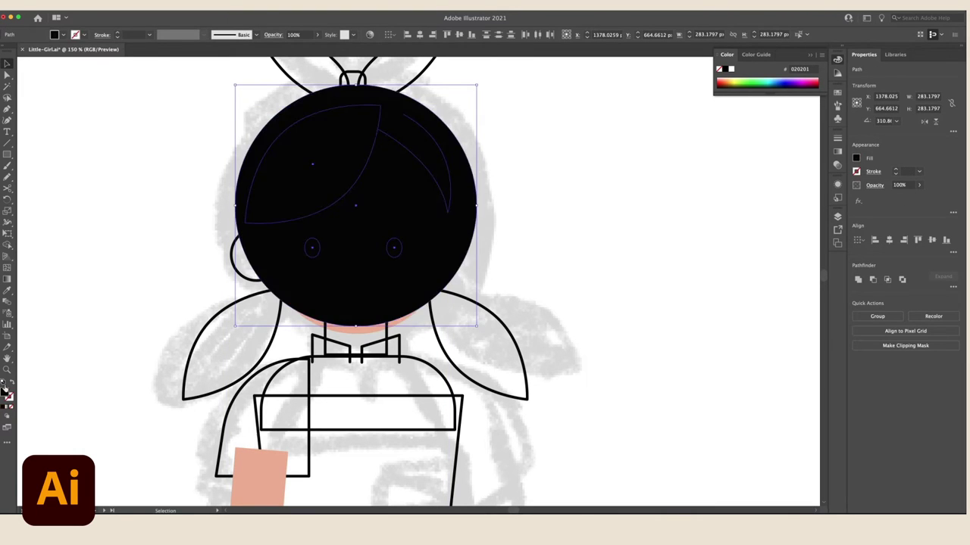
# - Colour the hair shapes and eyes dark brown (561D04) and send the back-hair circle behind the face
pyautogui.click(3, 383)
pyautogui.doubleClick(4, 392)
pyautogui.click(581, 219)
pyautogui.click(11, 406)
pyautogui.doubleClick(6, 393)
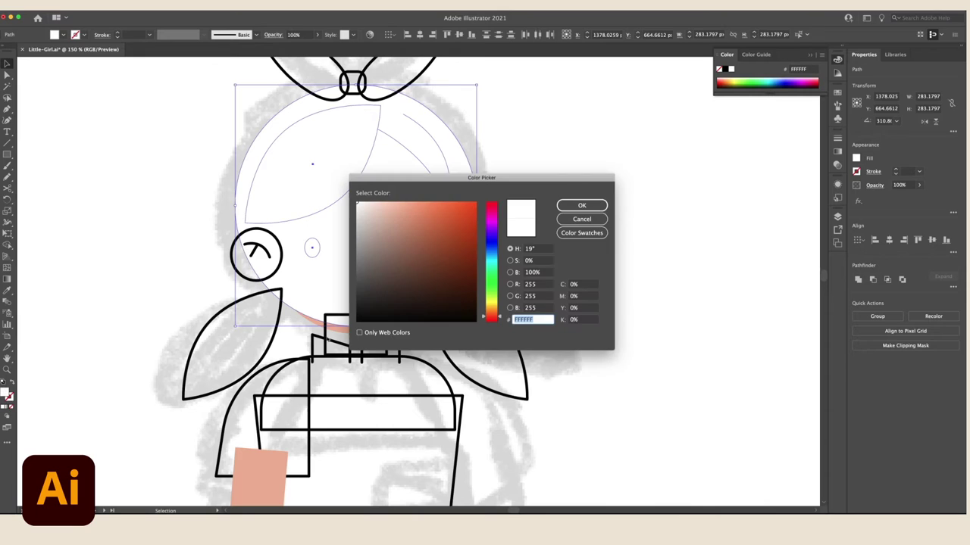
pyautogui.click(579, 206)
pyautogui.press('super+shift+bracketleft')
pyautogui.click(479, 234)
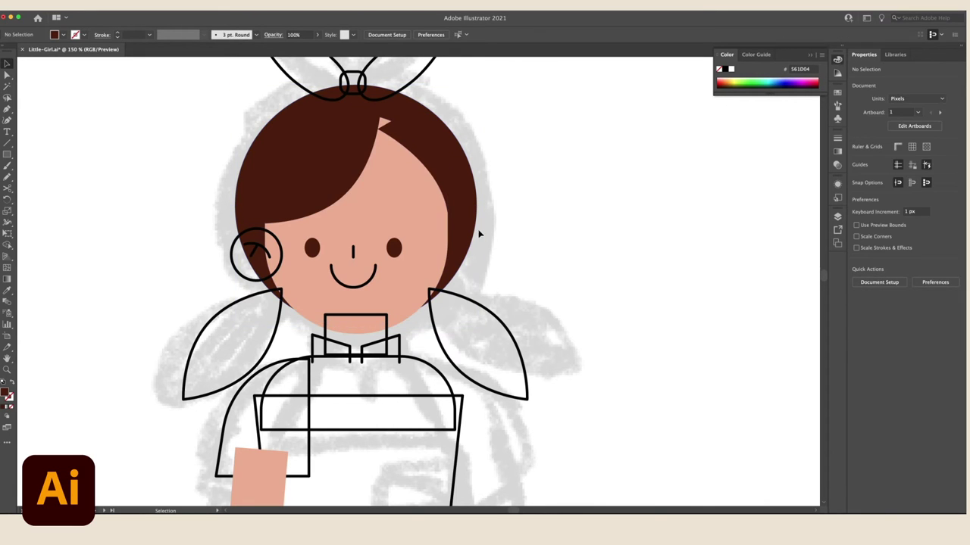
# - Adjust the side strand of hair so it meets the fringe cleanly at the parting
pyautogui.moveTo(392, 134); pyautogui.dragTo(391, 134)
pyautogui.press('e')
pyautogui.moveTo(446, 206); pyautogui.dragTo(460, 219)
pyautogui.press('v')
pyautogui.click(482, 235)
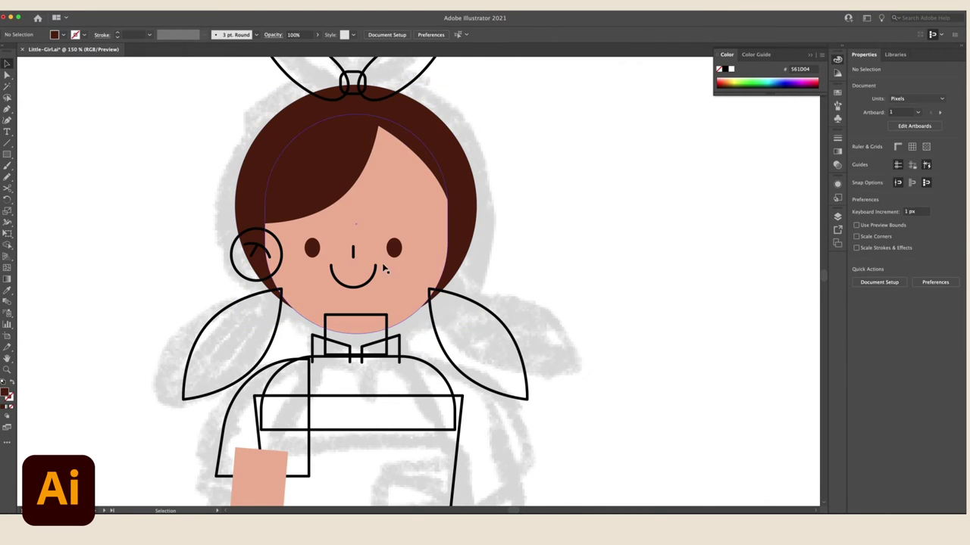
# - Change the strokes of the smile and nose lines to red-orange
pyautogui.click(374, 274)
pyautogui.keyDown('shift'); pyautogui.click(353, 253); pyautogui.keyUp('shift')
pyautogui.doubleClick(10, 398)
pyautogui.click(494, 316)
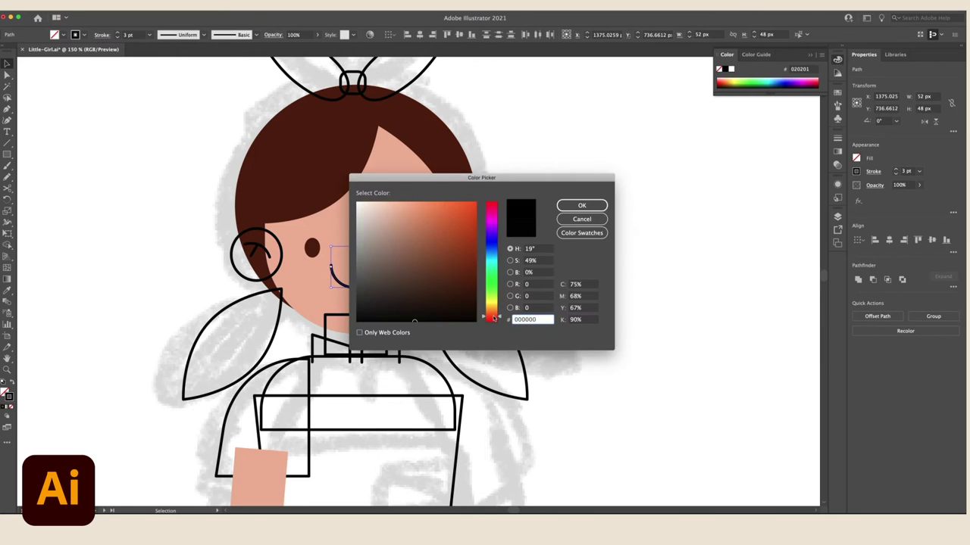
pyautogui.click(446, 213)
pyautogui.click(568, 205)
pyautogui.click(540, 208)
# - Fill both pigtails with the hair's dark brown and remove their outlines
pyautogui.click(448, 295)
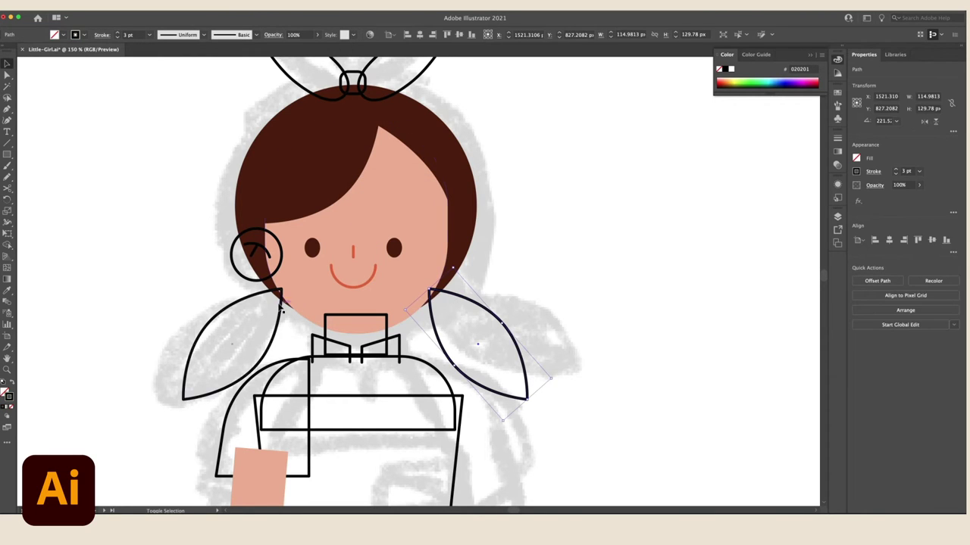
pyautogui.keyDown('shift'); pyautogui.click(251, 300); pyautogui.keyUp('shift')
pyautogui.press('i')
pyautogui.click(254, 212)
pyautogui.press('v')
pyautogui.click(184, 281)
pyautogui.click(228, 333)
pyautogui.keyDown('shift'); pyautogui.click(470, 345); pyautogui.keyUp('shift')
pyautogui.click(560, 199)
# - Fill the hair bow's two loops and centre knot with bright red without strokes
pyautogui.moveTo(561, 196); pyautogui.dragTo(563, 268)
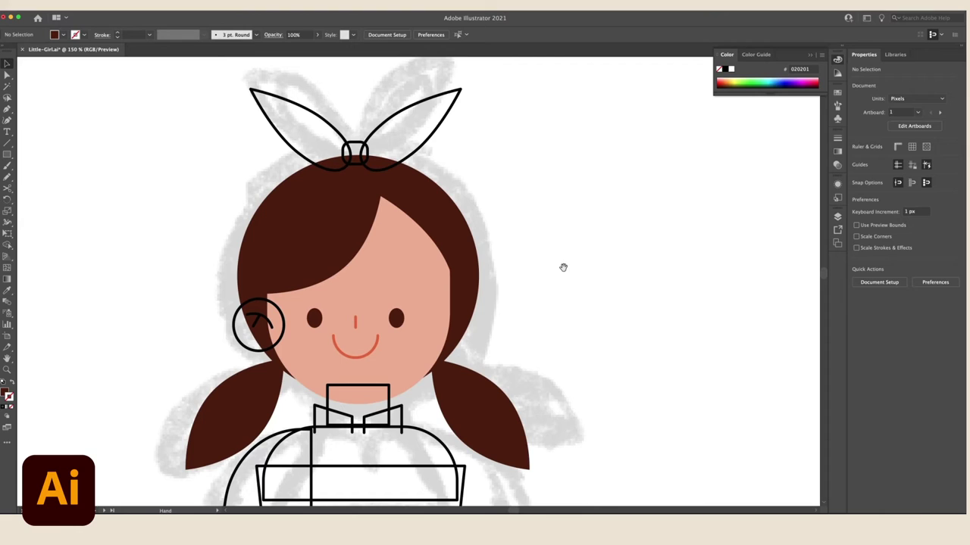
pyautogui.click(369, 154)
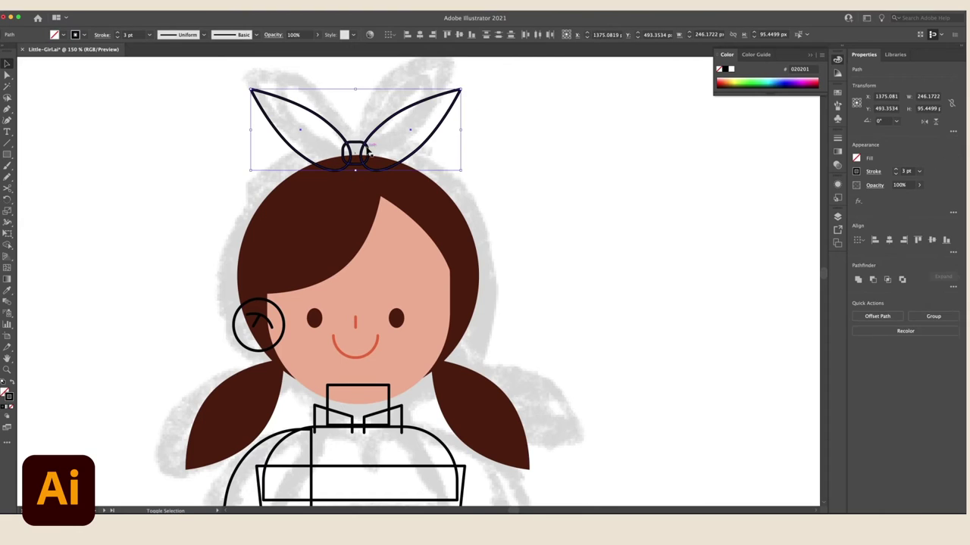
pyautogui.click(12, 382)
pyautogui.doubleClick(5, 392)
pyautogui.click(492, 318)
pyautogui.moveTo(447, 210); pyautogui.dragTo(451, 206)
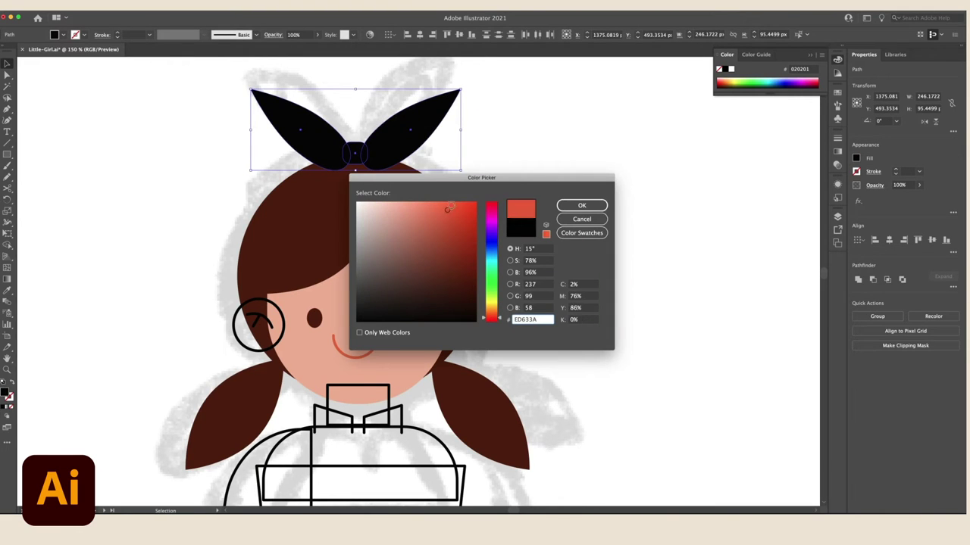
pyautogui.click(573, 202)
pyautogui.click(573, 202)
# - Fill the ear circle with a slightly darker peach (EF9F7F) based on the face's skin tone
pyautogui.moveTo(422, 128); pyautogui.dragTo(426, 164)
pyautogui.moveTo(521, 225); pyautogui.dragTo(499, 125)
pyautogui.click(256, 301)
pyautogui.press('i')
pyautogui.click(295, 306)
pyautogui.press('v')
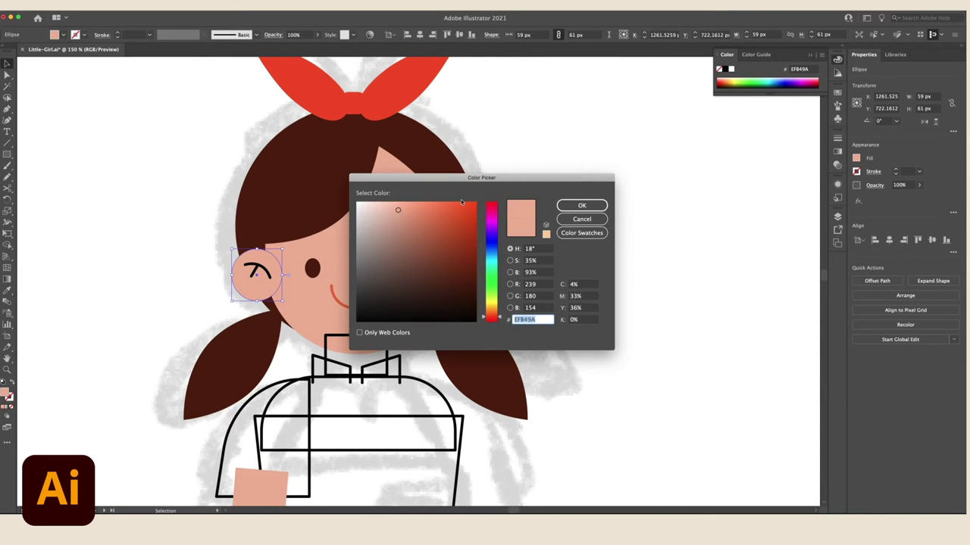
pyautogui.click(579, 208)
# - Recolour the ear's two inner lines red-orange and place the ear behind the face
pyautogui.click(267, 271)
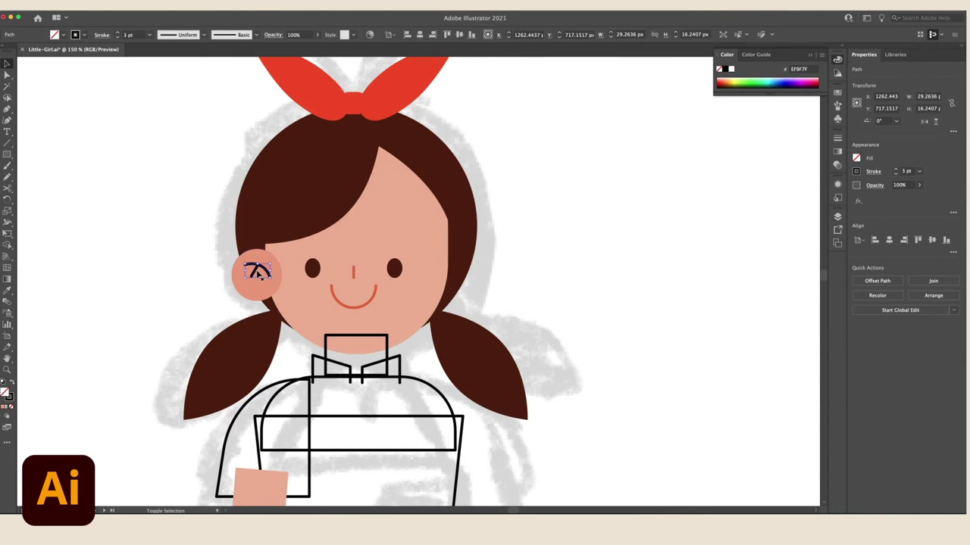
pyautogui.keyDown('shift'); pyautogui.click(255, 271); pyautogui.keyUp('shift')
pyautogui.press('i')
pyautogui.press('a')
pyautogui.keyDown('shift'); pyautogui.click(258, 293); pyautogui.keyUp('shift')
pyautogui.click(248, 303)
pyautogui.scroll(-1, 262, 285)
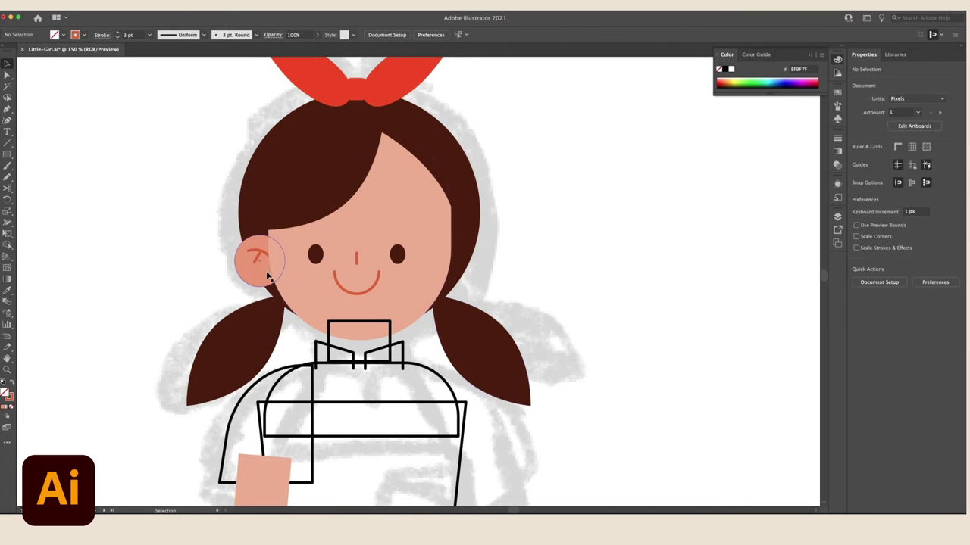
# - Shift the ear's two inner lines slightly towards the face so its edge overlaps them
pyautogui.moveTo(263, 273); pyautogui.dragTo(268, 274)
pyautogui.click(258, 260)
pyautogui.press('super+plus')
pyautogui.press('super+plus')
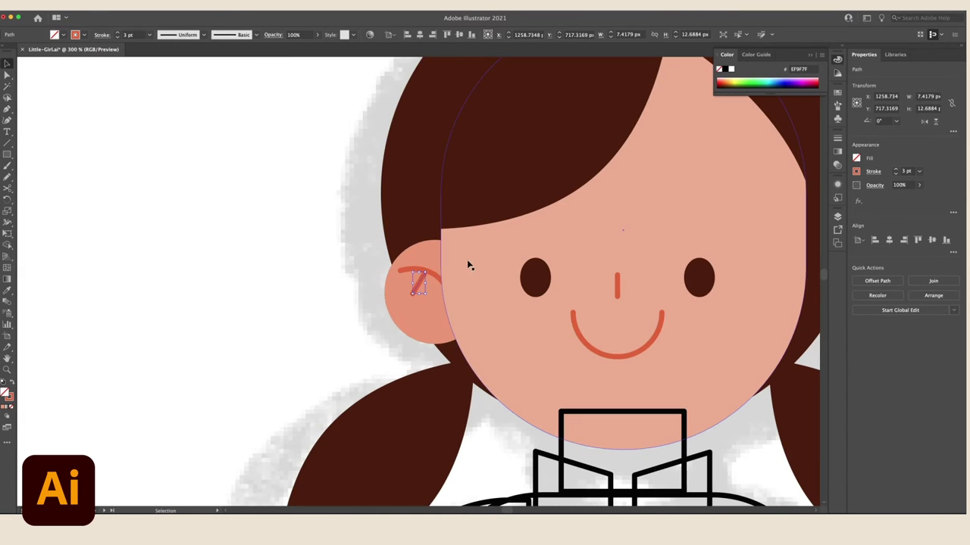
pyautogui.keyDown('shift'); pyautogui.click(435, 274); pyautogui.keyUp('shift')
pyautogui.moveTo(436, 273); pyautogui.dragTo(448, 283)
pyautogui.click(289, 229)
# - Move both eyes slightly higher on the face
pyautogui.press('super+minus')
pyautogui.press('space')
pyautogui.moveTo(579, 244); pyautogui.dragTo(447, 200)
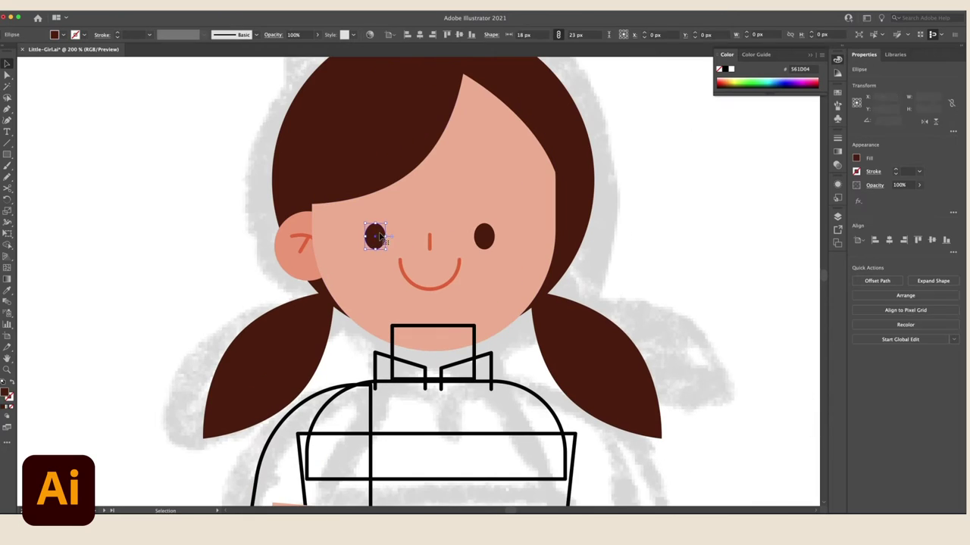
pyautogui.click(367, 236)
pyautogui.click(659, 233)
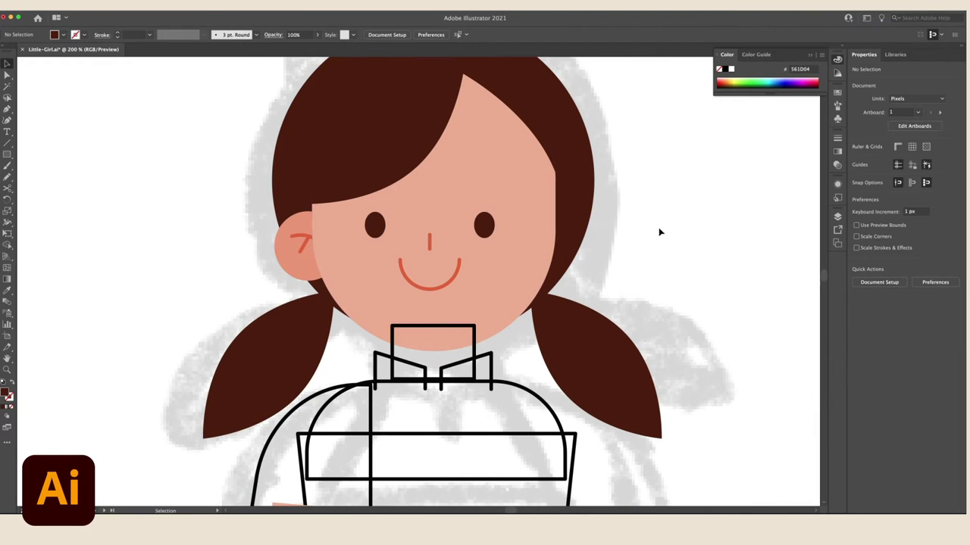
# - Fill the neck rectangle with the ear's darker peach and send it behind the face
pyautogui.press('i')
pyautogui.click(278, 251)
pyautogui.press('v')
pyautogui.click(391, 345)
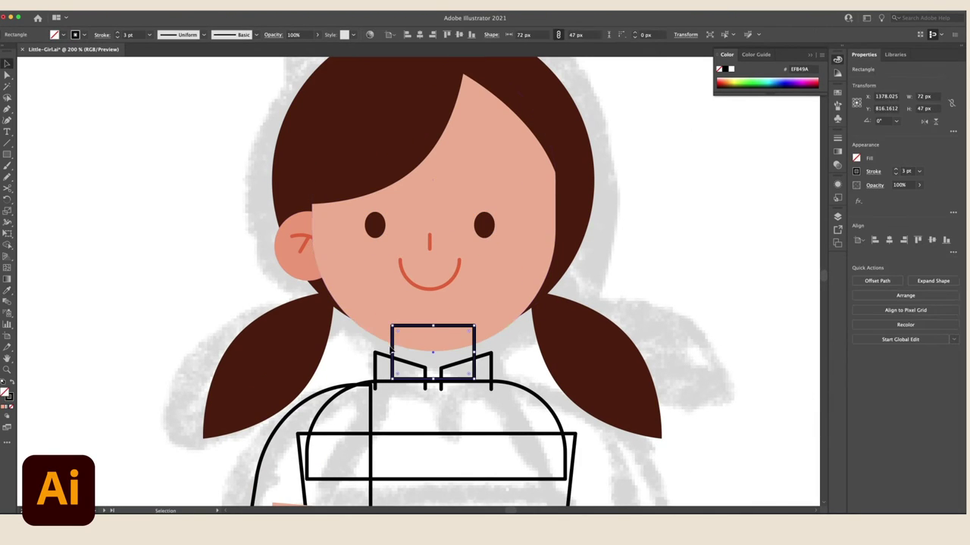
pyautogui.press('i')
pyautogui.click(297, 265)
pyautogui.press('v')
pyautogui.press('super+shift+bracketleft')
# - Fill the two collar pieces and the rounded shoulder shape with cream (EDE1CC) without strokes
pyautogui.press('super+minus')
pyautogui.click(615, 226)
pyautogui.moveTo(616, 223); pyautogui.dragTo(584, 208)
pyautogui.click(406, 300)
pyautogui.hotkey('shift', 'x')
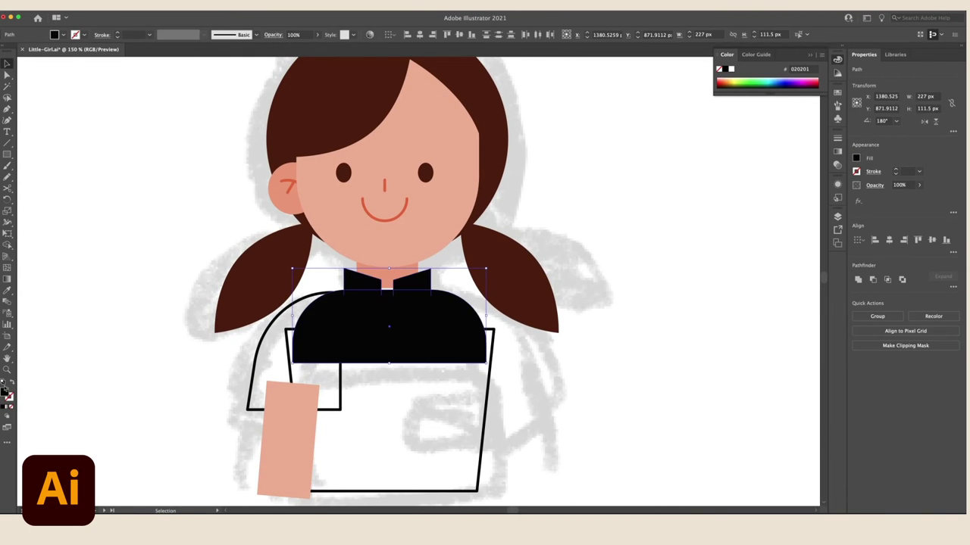
pyautogui.doubleClick(5, 392)
pyautogui.click(492, 310)
pyautogui.click(580, 206)
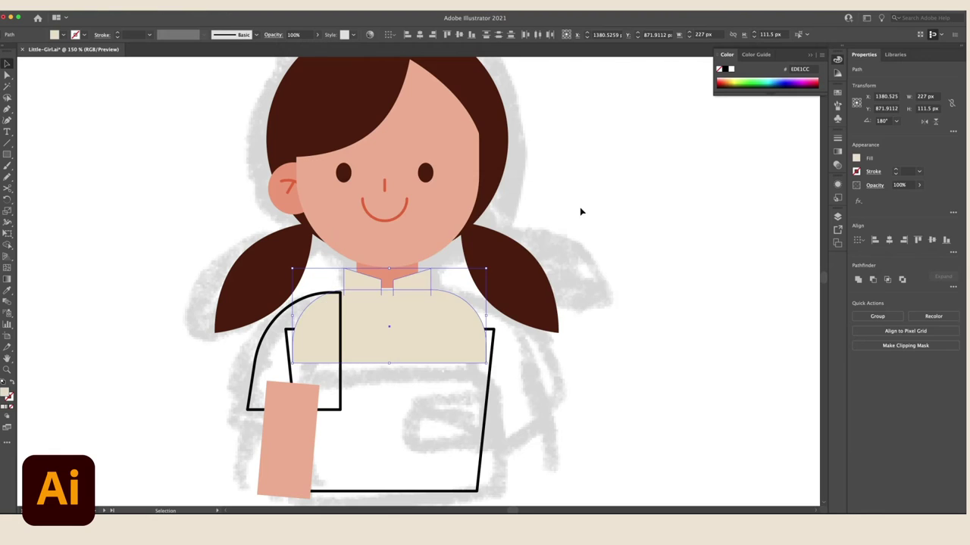
# - Nudge the rounded shoulder shape slightly and fill the sleeve with the same cream
pyautogui.click(580, 207)
pyautogui.moveTo(379, 294); pyautogui.dragTo(383, 291)
pyautogui.click(291, 304)
pyautogui.press('i')
pyautogui.click(382, 322)
pyautogui.press('v')
# - Send the forearm behind the sleeve and fill the torso shape with the shirt's cream
pyautogui.click(301, 430)
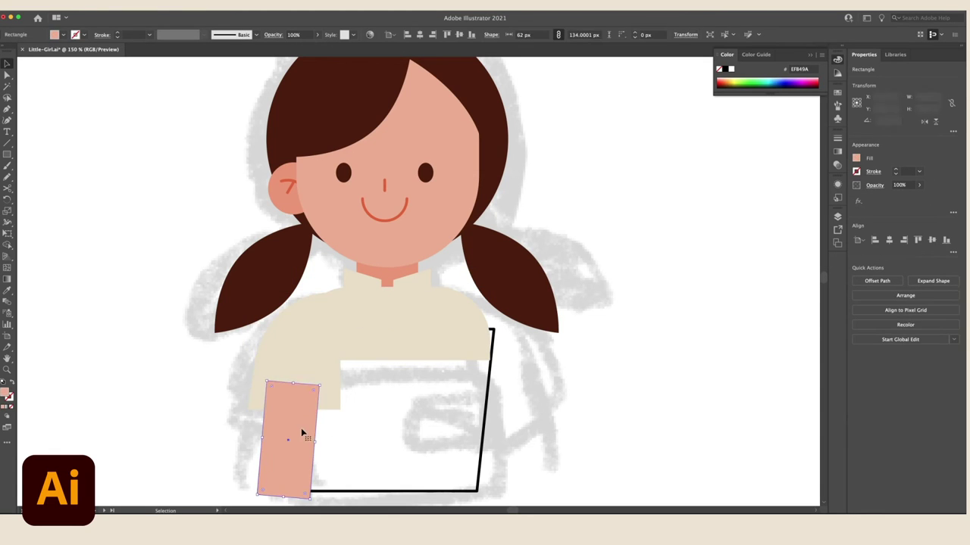
pyautogui.press('shift+super+bracketleft')
pyautogui.click(486, 419)
pyautogui.press('i')
pyautogui.click(453, 341)
pyautogui.press('v')
pyautogui.click(289, 419)
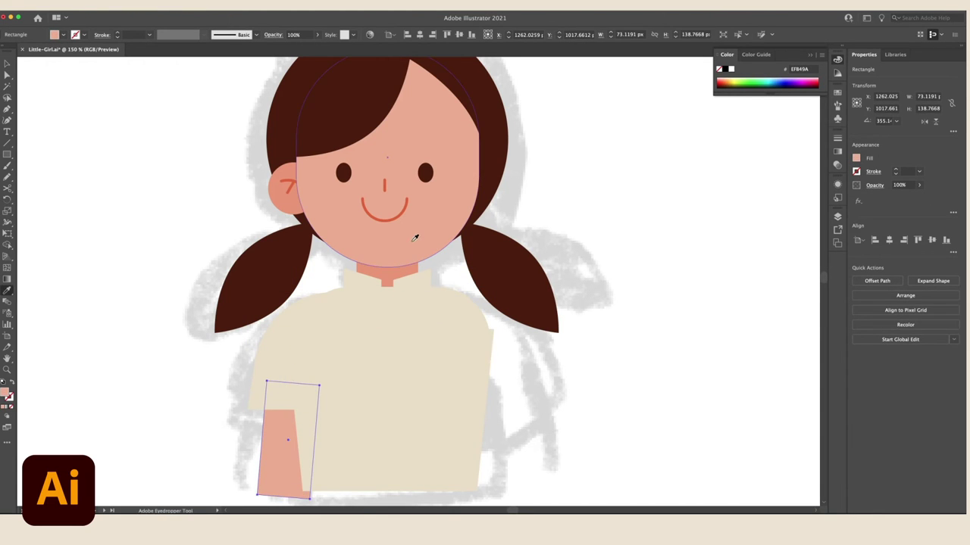
pyautogui.click(548, 361)
pyautogui.moveTo(478, 366); pyautogui.dragTo(477, 351)
pyautogui.click(476, 351)
pyautogui.click(461, 311)
# - Copy the sleeve and forearm in front, flip the copies horizontally and place them on the other side of the torso
pyautogui.click(280, 341)
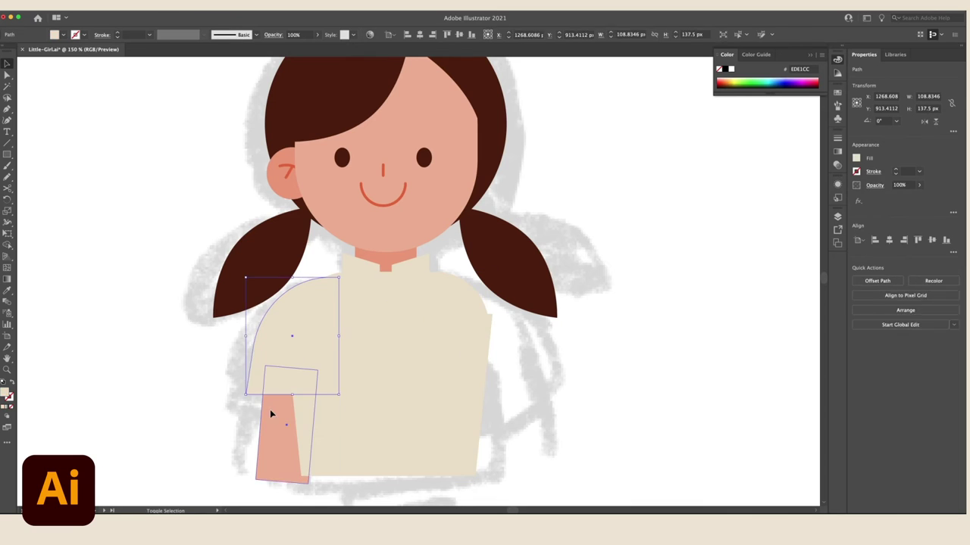
pyautogui.keyDown('shift'); pyautogui.click(271, 413); pyautogui.keyUp('shift')
pyautogui.press('super+c')
pyautogui.press('super+f')
pyautogui.click(925, 122)
pyautogui.moveTo(278, 338); pyautogui.dragTo(477, 340)
pyautogui.click(644, 419)
# - Hide the sketch layer, Layer 1, leaving only the coloured artwork on Layer 4 displayed
pyautogui.scroll(3, 606, 364)
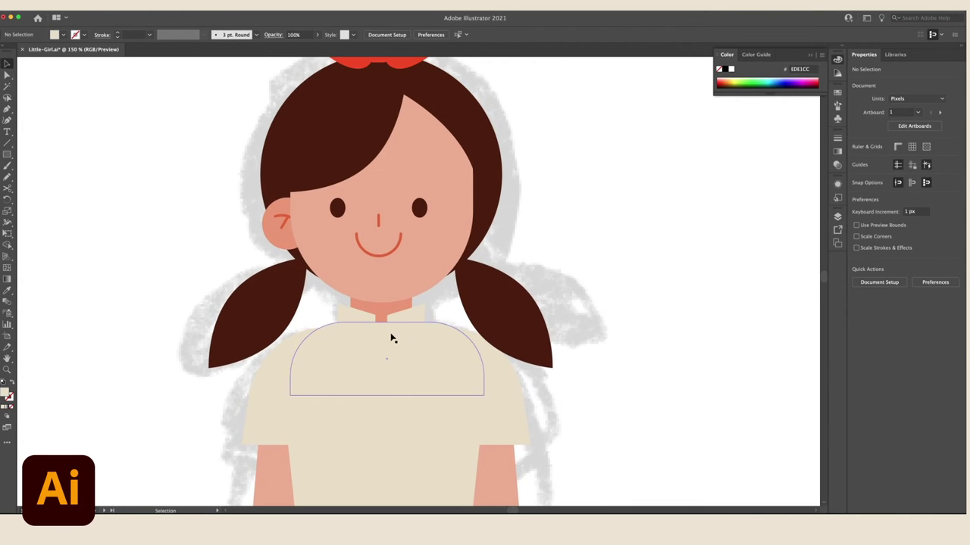
pyautogui.click(392, 338)
pyautogui.click(747, 271)
pyautogui.click(837, 217)
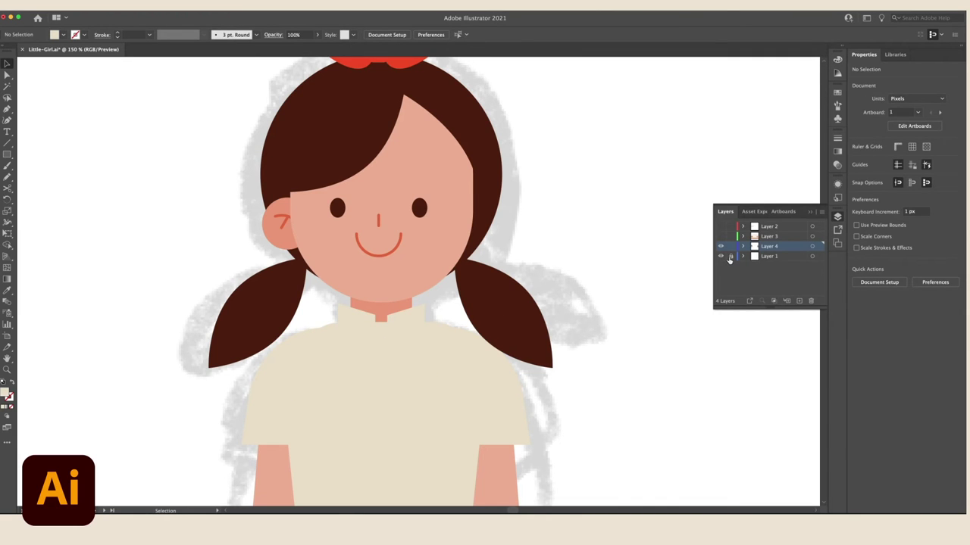
pyautogui.hotkey('ctrl', '-')
pyautogui.hotkey('ctrl', '-')
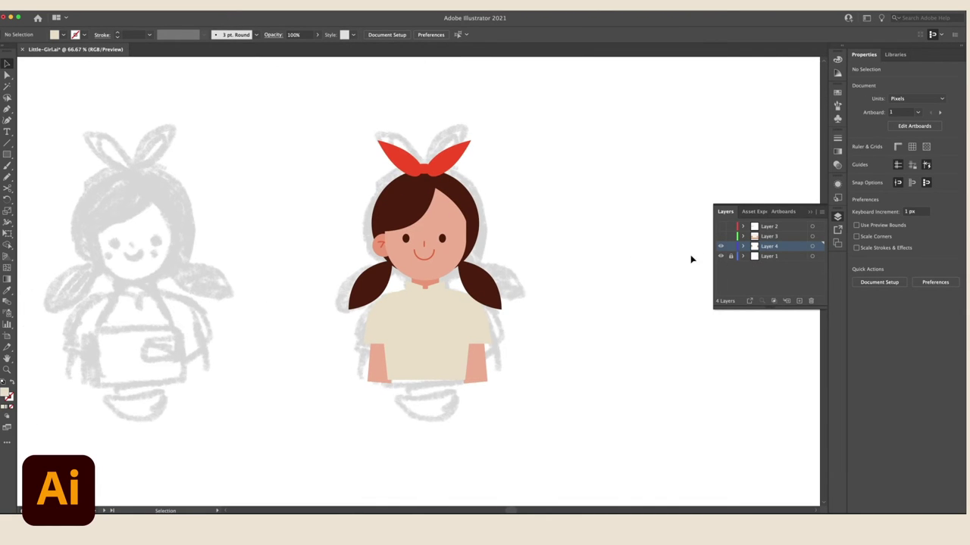
pyautogui.click(720, 257)
# - Duplicate the ear with its inner lines and mirror the copy onto the opposite side of the head
pyautogui.hotkey('ctrl', '+')
pyautogui.hotkey('ctrl', '+')
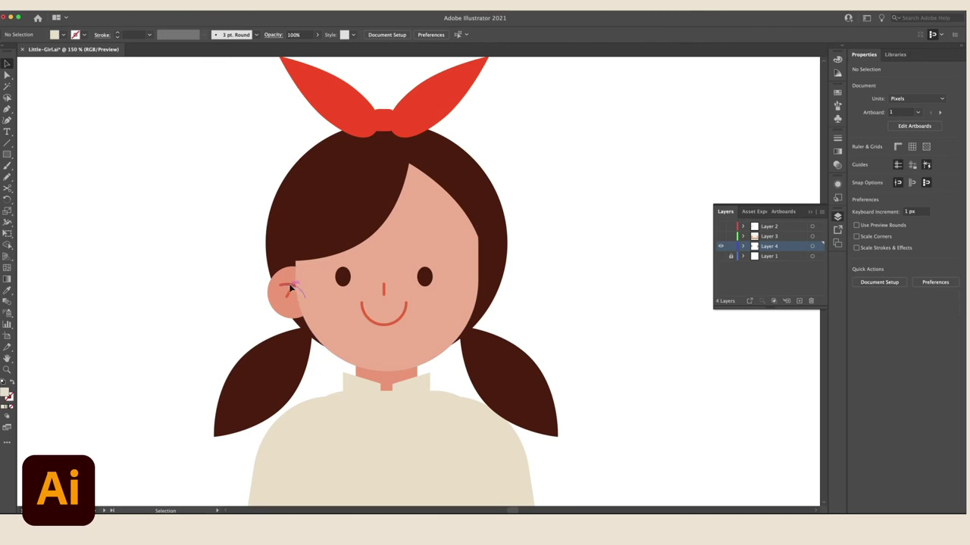
pyautogui.click(292, 291)
pyautogui.keyDown('shift'); pyautogui.click(278, 294); pyautogui.keyUp('shift')
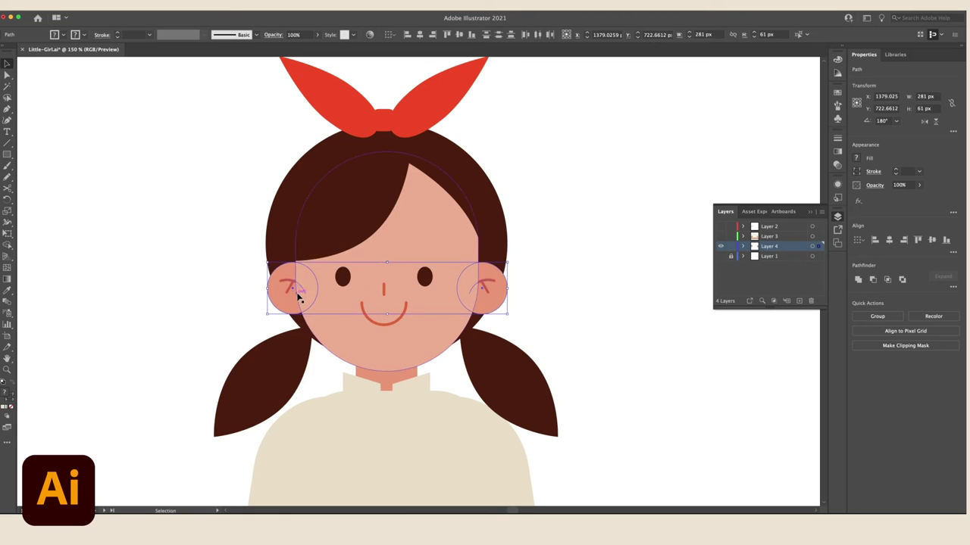
pyautogui.click(540, 260)
# - Draw a round red-orange cheek below one eye and duplicate it onto the other cheek
pyautogui.press('l')
pyautogui.moveTo(308, 289)
pyautogui.mouseDown()
pyautogui.moveTo(332, 312)
pyautogui.moveTo(376, 301)
pyautogui.mouseUp()
pyautogui.press('v')
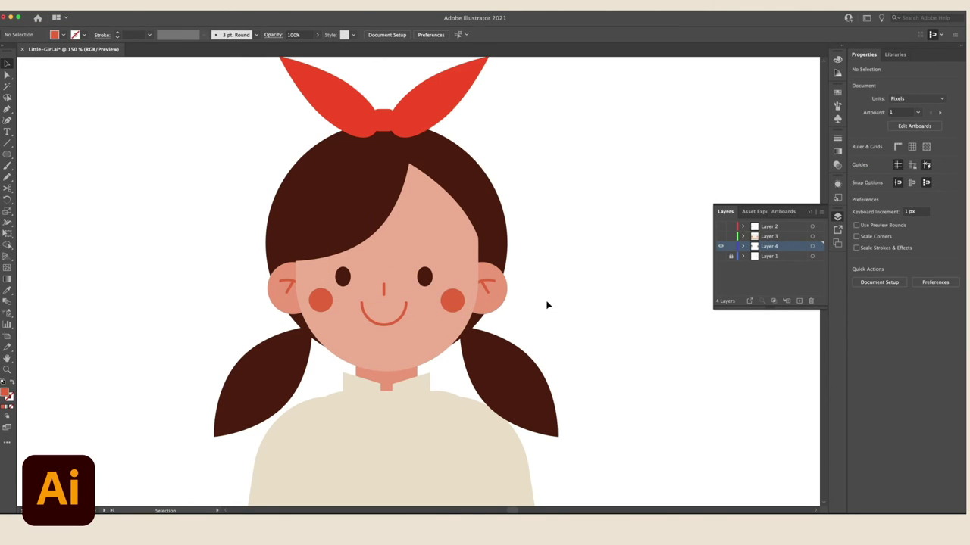
# - Draw a short horizontal eyelash at the outer edge of the right-hand eye with a 3 pt dark brown stroke and round caps
pyautogui.press('super+equal')
pyautogui.press('super+equal')
pyautogui.press('super+equal')
pyautogui.press('p')
pyautogui.moveTo(453, 267); pyautogui.dragTo(476, 269)
pyautogui.press('i')
pyautogui.click(439, 271)
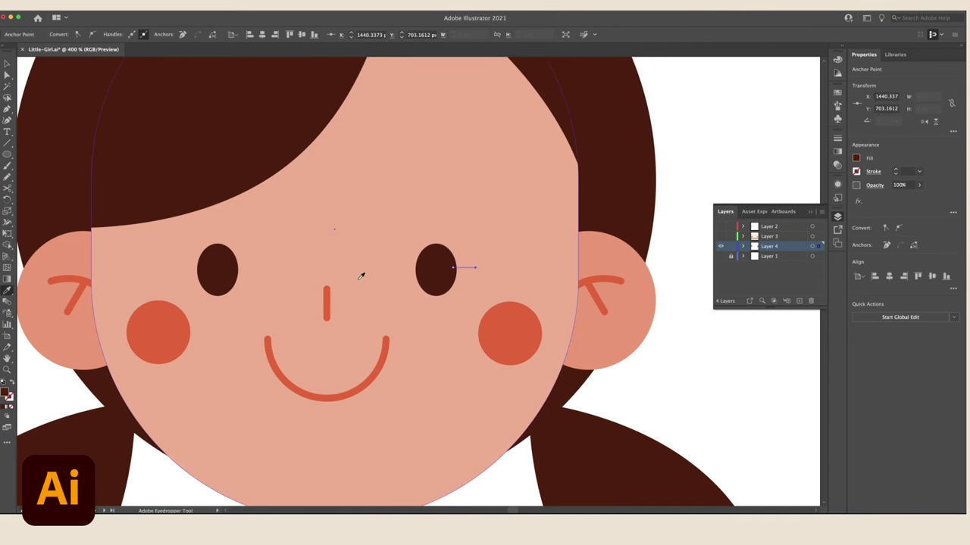
pyautogui.write('3')
pyautogui.press('Tab')
pyautogui.click(874, 172)
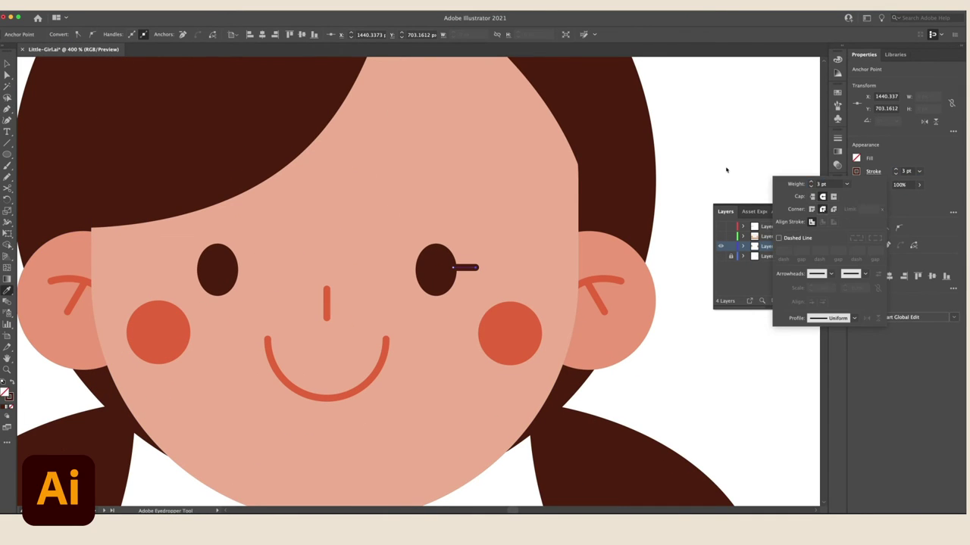
pyautogui.click(726, 170)
pyautogui.press('v')
pyautogui.click(677, 179)
# - Shorten the eyelash slightly and duplicate it straight across to the outer edge of the other eye
pyautogui.press('a')
pyautogui.moveTo(476, 268); pyautogui.dragTo(267, 270)
pyautogui.click(720, 201)
pyautogui.press('v')
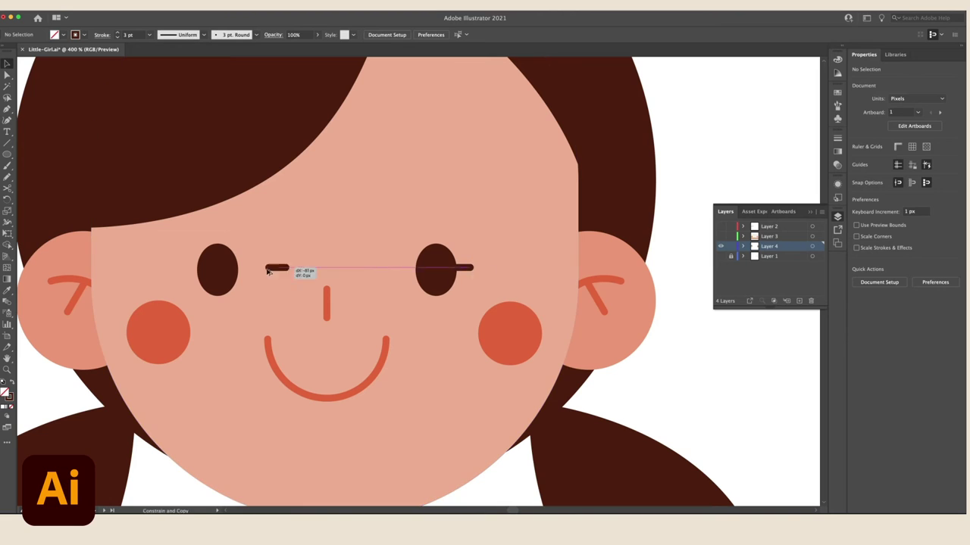
pyautogui.moveTo(192, 275); pyautogui.dragTo(191, 274)
pyautogui.click(675, 331)
# - Duplicate the torso shape in front of the shirt and fill the copy with muted green (6F7F5B)
pyautogui.press('super+minus')
pyautogui.press('super+minus')
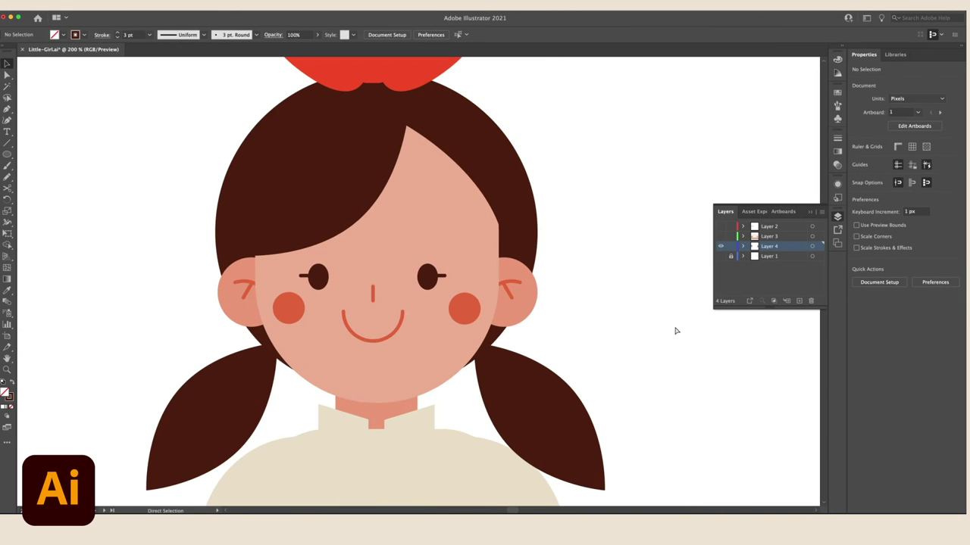
pyautogui.moveTo(479, 334); pyautogui.dragTo(485, 283)
pyautogui.moveTo(537, 265); pyautogui.dragTo(508, 190)
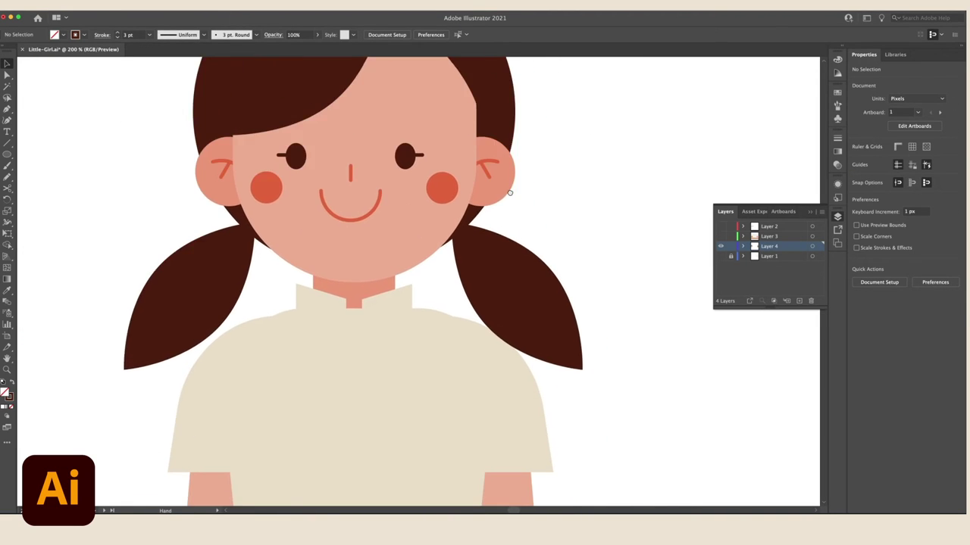
pyautogui.press('super+minus')
pyautogui.scroll(-3, 510, 193)
pyautogui.click(368, 304)
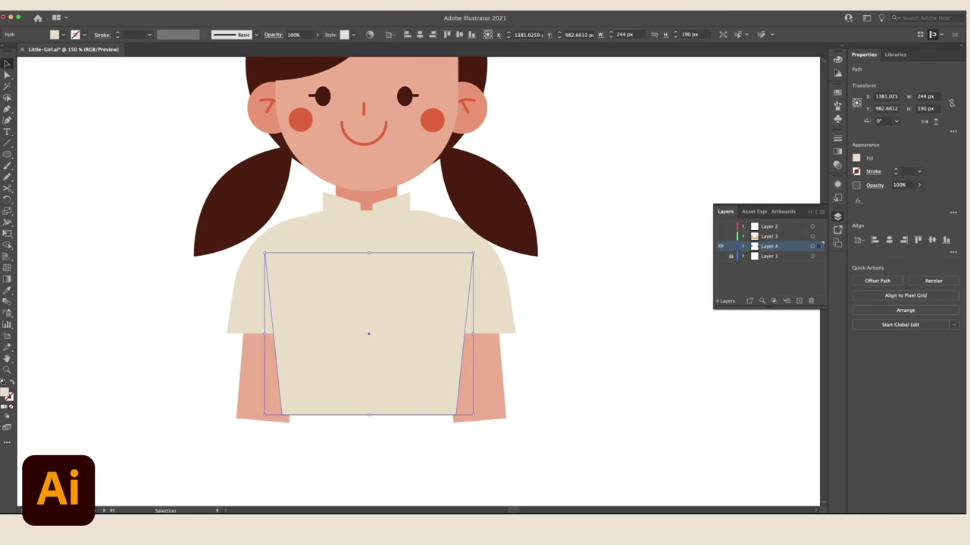
pyautogui.doubleClick(5, 392)
pyautogui.click(492, 279)
pyautogui.click(404, 260)
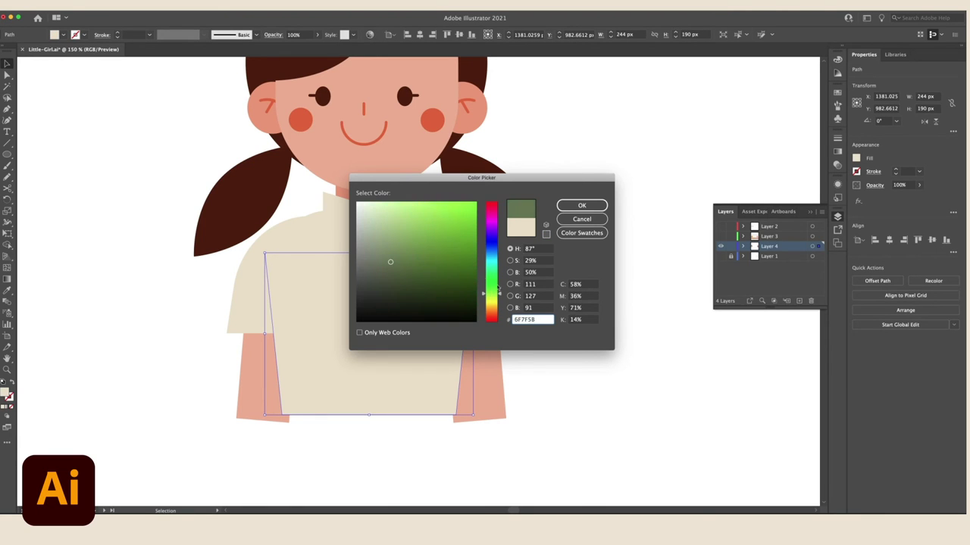
pyautogui.click(582, 205)
# - Move the green shape's two top corners inward symmetrically so that it narrows towards the chest
pyautogui.press('a')
pyautogui.click(266, 256)
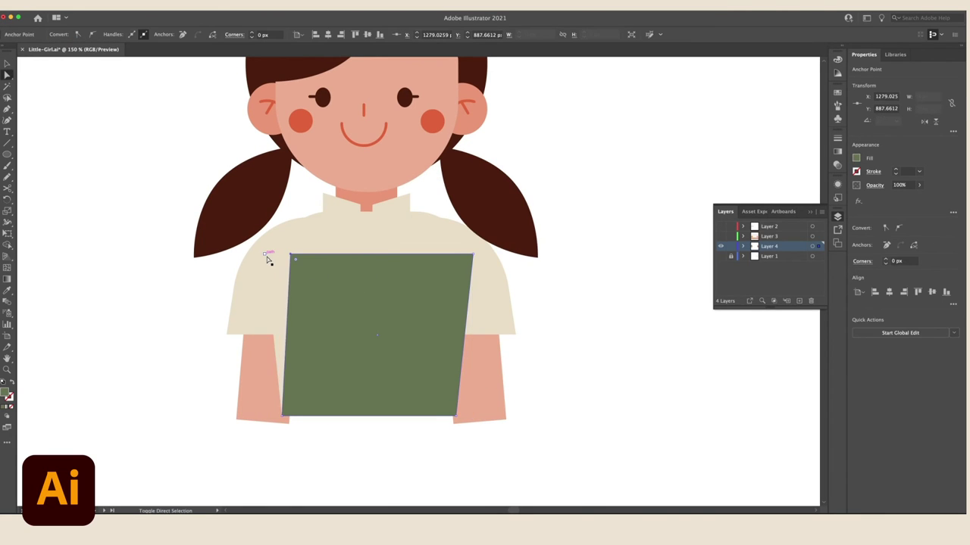
pyautogui.hscroll(2, 266, 258)
pyautogui.moveTo(441, 255); pyautogui.dragTo(415, 255)
pyautogui.press('v')
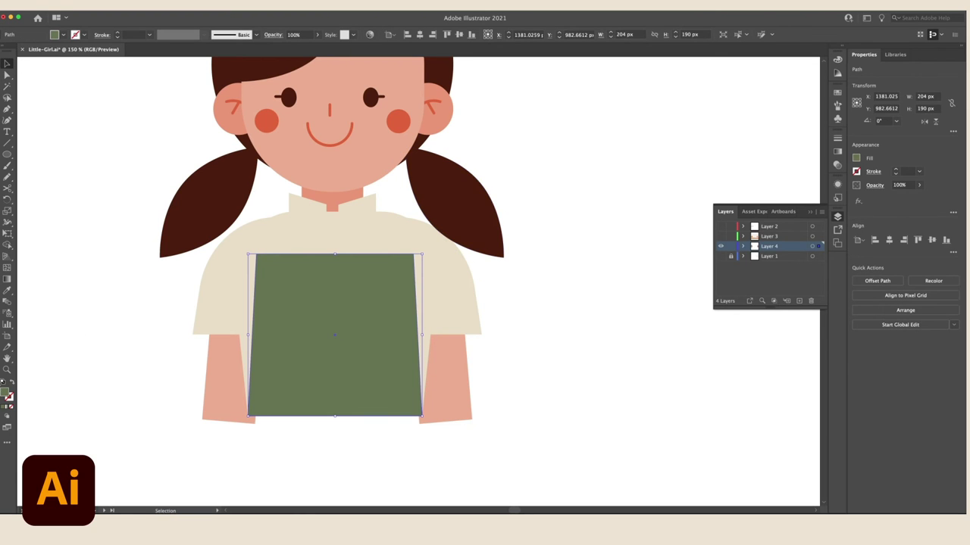
# - Recolour the apron panel with a darker muted green fill
pyautogui.doubleClick(4, 392)
pyautogui.press('Return')
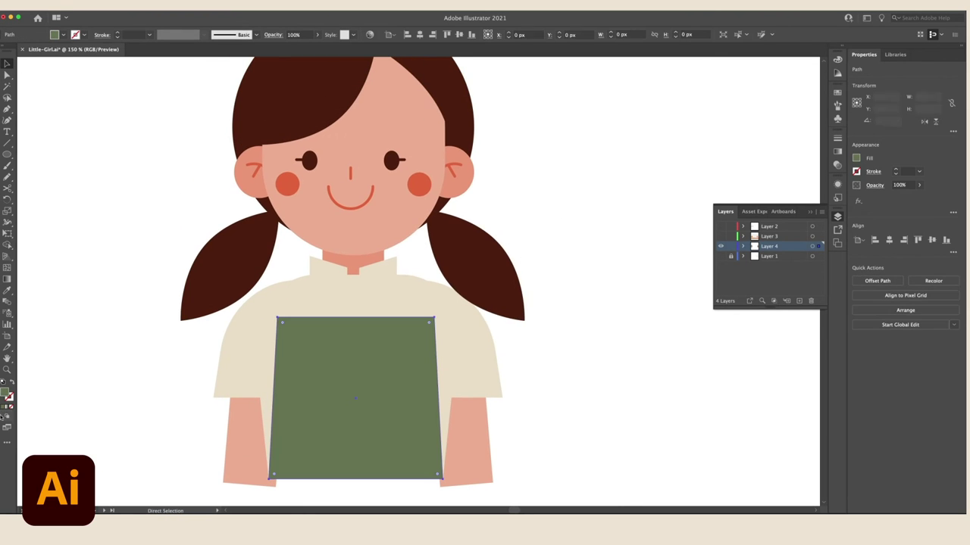
pyautogui.click(582, 206)
pyautogui.click(565, 258)
# - Lower the apron panel's top edge to shorten it while keeping its bottom edge in place
pyautogui.press('v')
pyautogui.click(361, 331)
pyautogui.moveTo(355, 317); pyautogui.dragTo(356, 346)
pyautogui.click(523, 319)
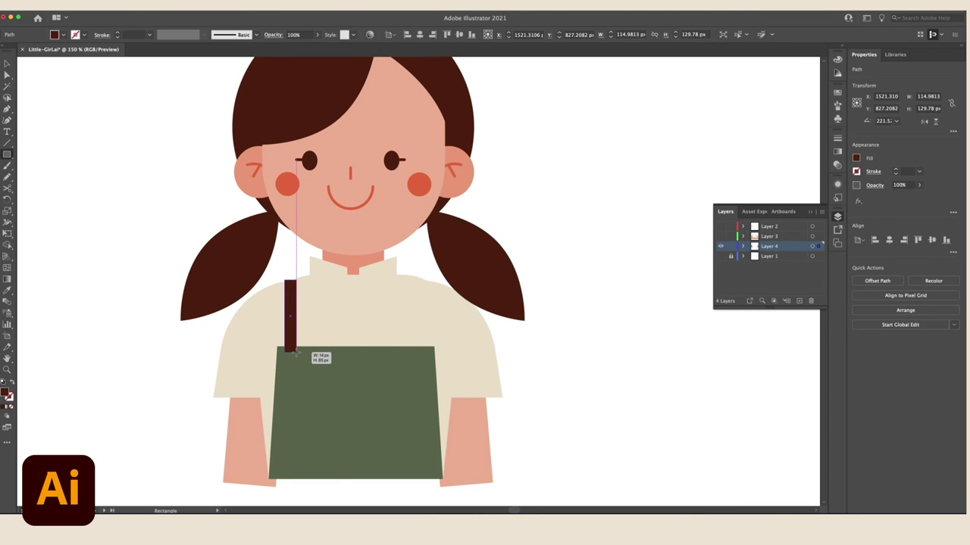
# - Draw a vertical strap about 14 by 85 px from the left-hand shoulder to the apron and duplicate it 153 px straight across
pyautogui.moveTo(293, 352); pyautogui.dragTo(294, 352)
pyautogui.press('v')
pyautogui.click(294, 301)
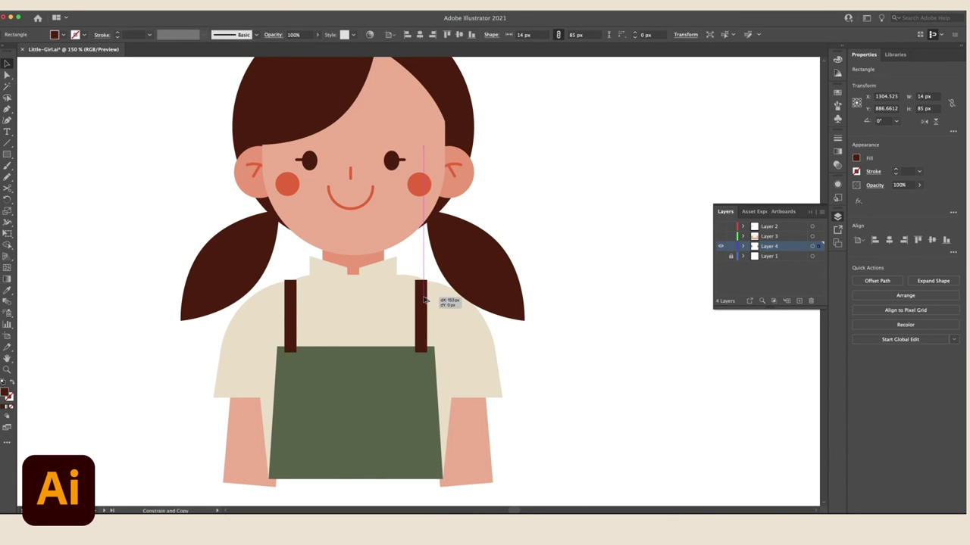
# - Change the fill of both apron straps from dark brown to a lighter reddish brown
pyautogui.keyDown('shift'); pyautogui.click(289, 297); pyautogui.keyUp('shift')
pyautogui.doubleClick(6, 391)
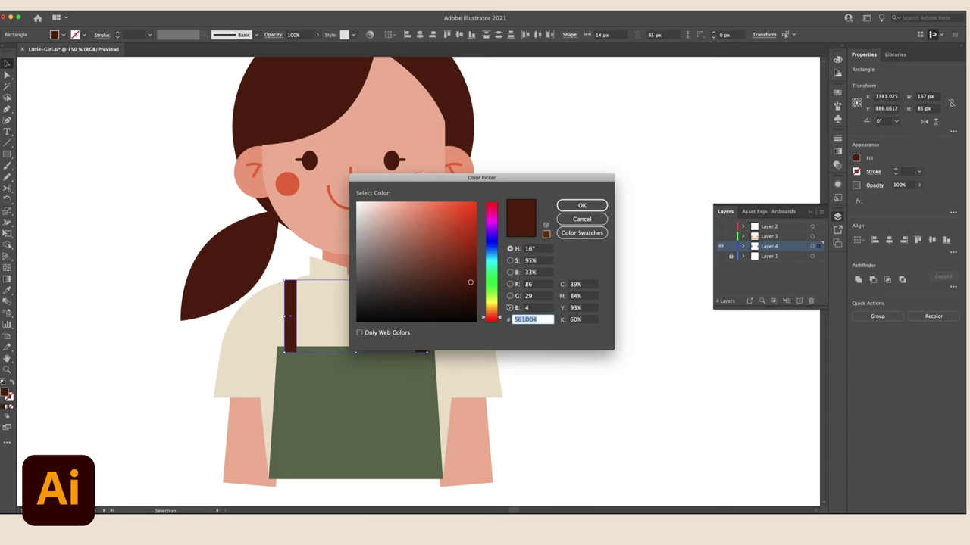
pyautogui.click(582, 206)
pyautogui.click(548, 195)
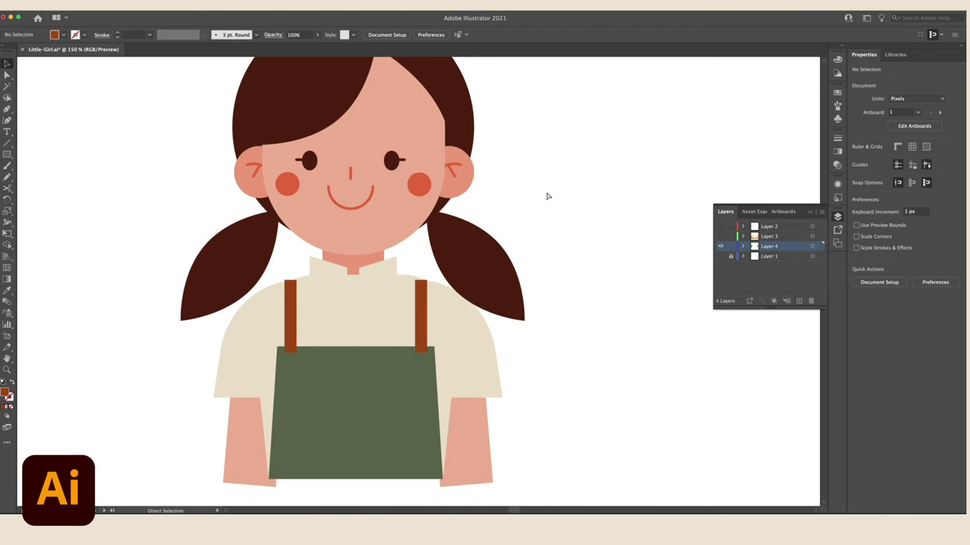
# - Undo the last change and shift the right-hand strap slightly inward
pyautogui.press('super+z')
pyautogui.click(421, 273)
pyautogui.moveTo(421, 285); pyautogui.dragTo(419, 284)
pyautogui.click(428, 310)
# - Raise both apron straps slightly so their upper ends meet the shoulder line
pyautogui.click(467, 341)
pyautogui.keyDown('shift'); pyautogui.click(240, 347); pyautogui.keyUp('shift')
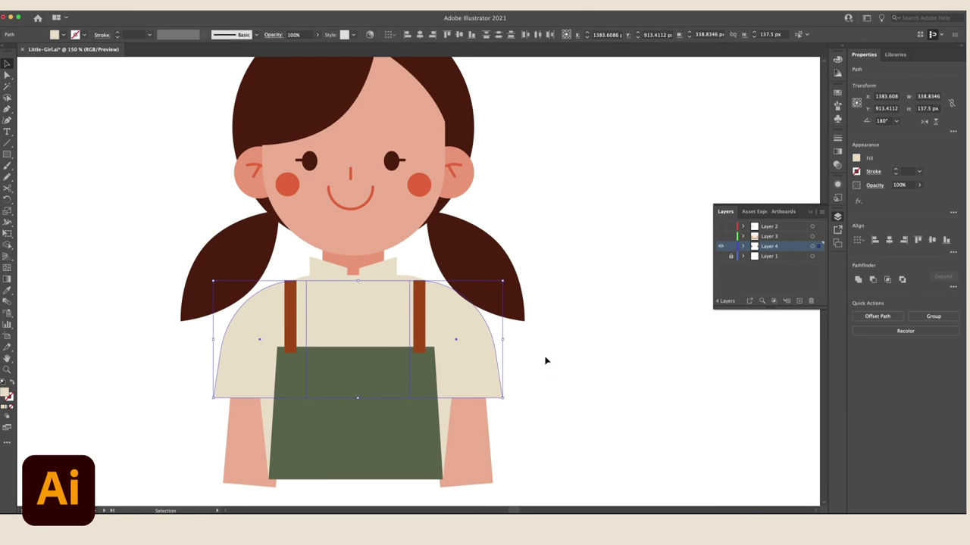
pyautogui.click(545, 358)
pyautogui.moveTo(334, 314); pyautogui.dragTo(328, 314)
pyautogui.click(291, 303)
pyautogui.keyDown('shift'); pyautogui.click(418, 289); pyautogui.keyUp('shift')
pyautogui.moveTo(418, 289); pyautogui.dragTo(418, 284)
pyautogui.click(556, 347)
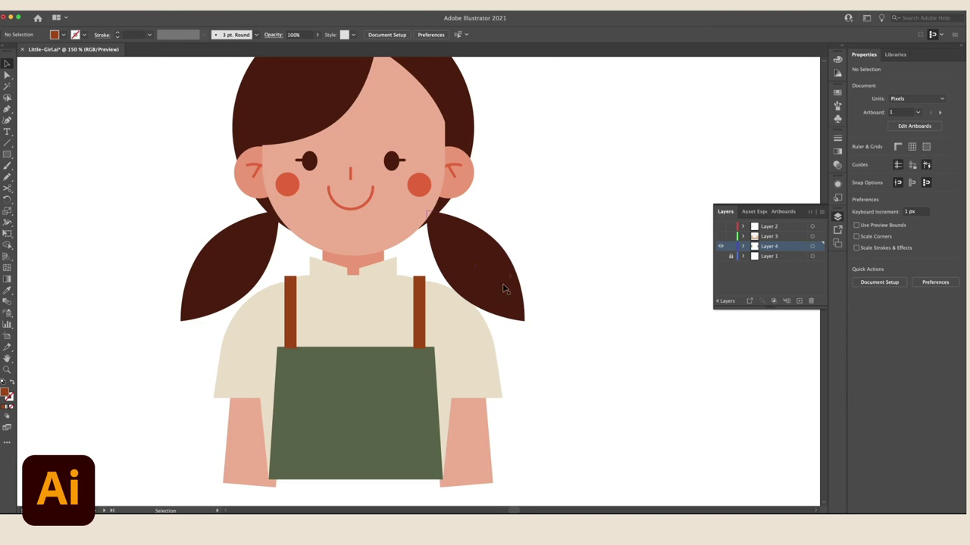
# - Recolour both loops and the knot of the hair bow with the orange-red sampled from the cheek
pyautogui.moveTo(515, 251); pyautogui.dragTo(551, 339)
pyautogui.press('super+minus')
pyautogui.moveTo(516, 271); pyautogui.dragTo(501, 276)
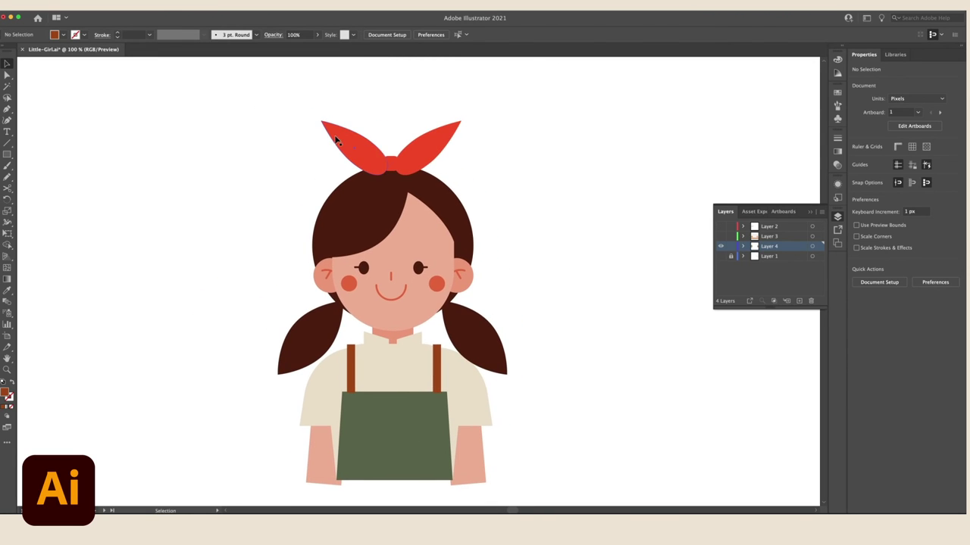
pyautogui.click(337, 139)
pyautogui.keyDown('shift'); pyautogui.click(411, 157); pyautogui.keyUp('shift')
pyautogui.keyDown('shift'); pyautogui.click(391, 164); pyautogui.keyUp('shift')
pyautogui.press('i')
pyautogui.click(437, 283)
pyautogui.press('v')
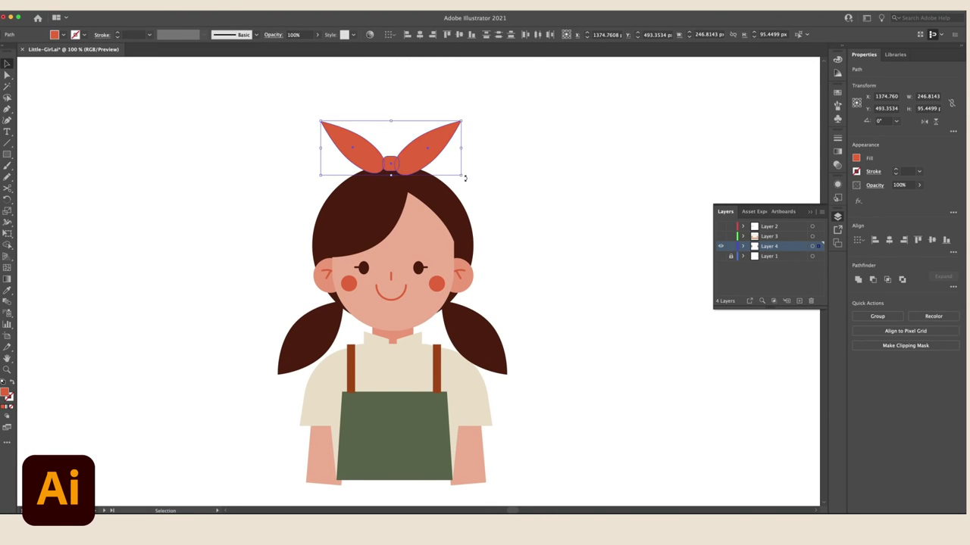
pyautogui.click(373, 122)
# - Reshape the inner edge of the right-hand hair piece so the hairline curves outward smoothly over the forehead
pyautogui.moveTo(396, 122); pyautogui.dragTo(372, 127)
pyautogui.press('super+equal')
pyautogui.click(415, 194)
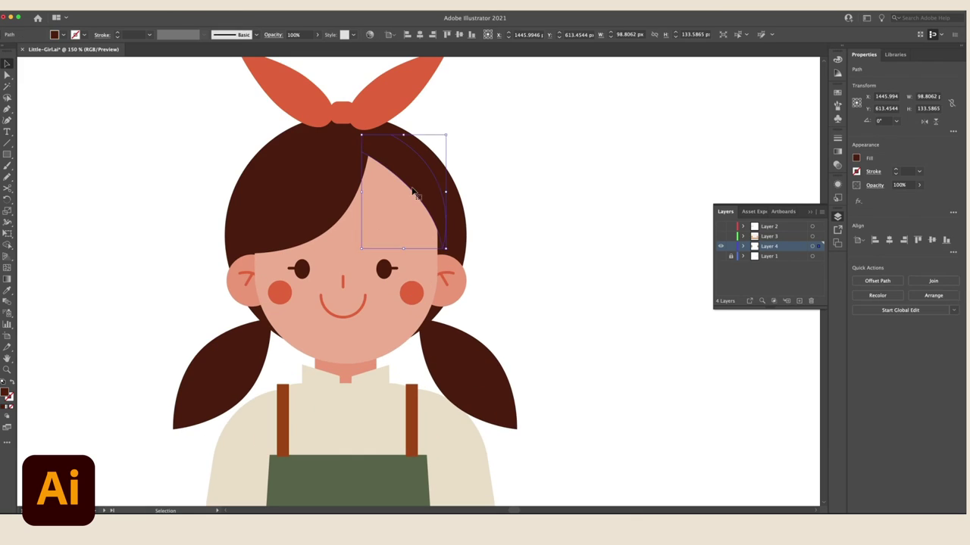
pyautogui.click(431, 192)
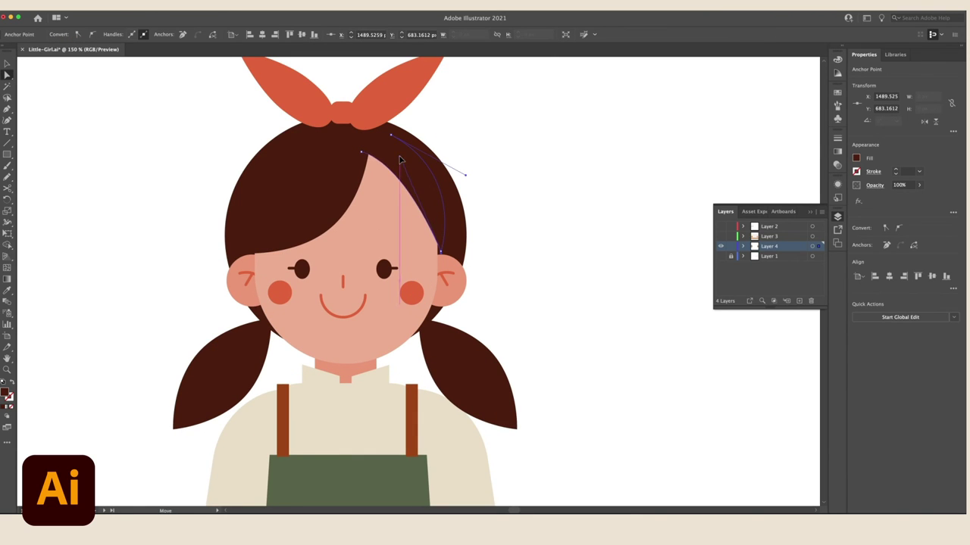
pyautogui.moveTo(340, 160); pyautogui.dragTo(339, 159)
pyautogui.press('v')
pyautogui.click(480, 194)
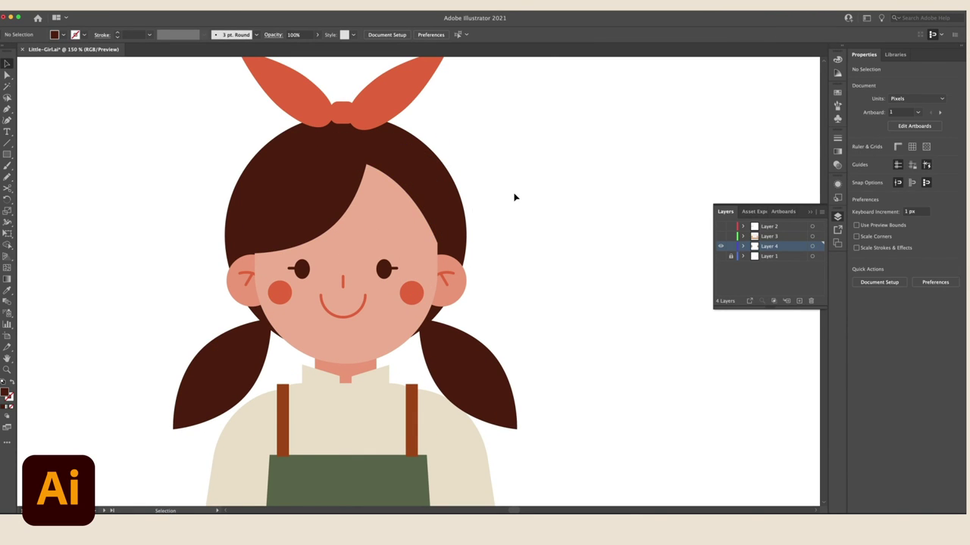
# - Thicken the smile line to a 4 pt stroke
pyautogui.click(367, 304)
pyautogui.click(619, 207)
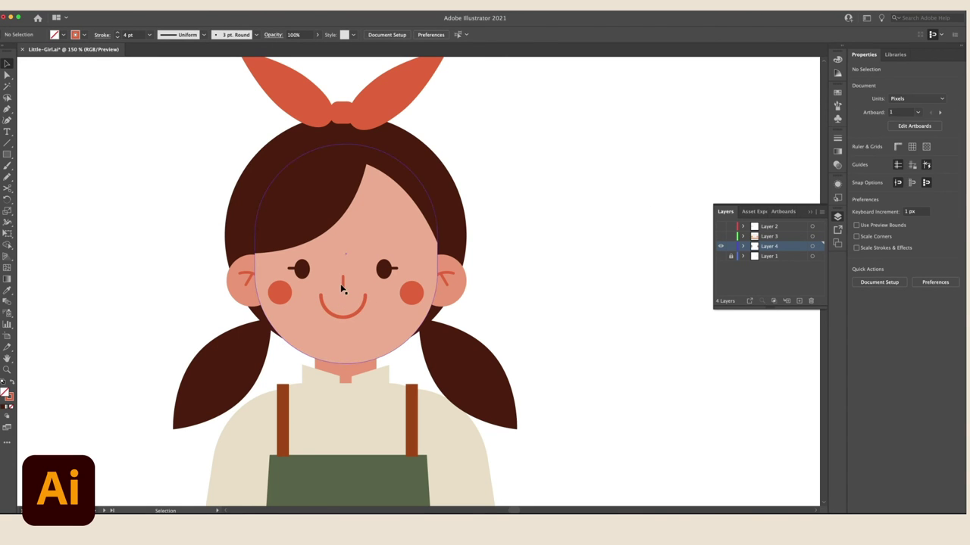